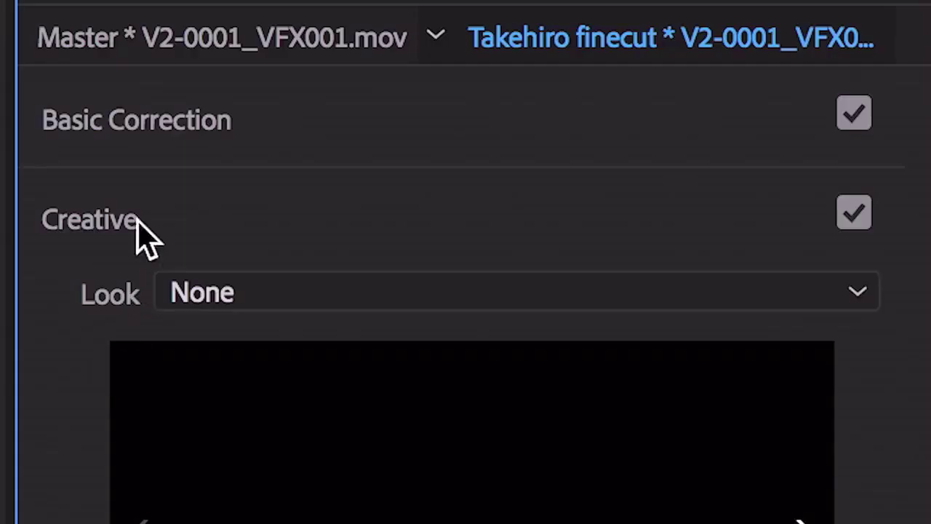
pyautogui.click(190, 102)
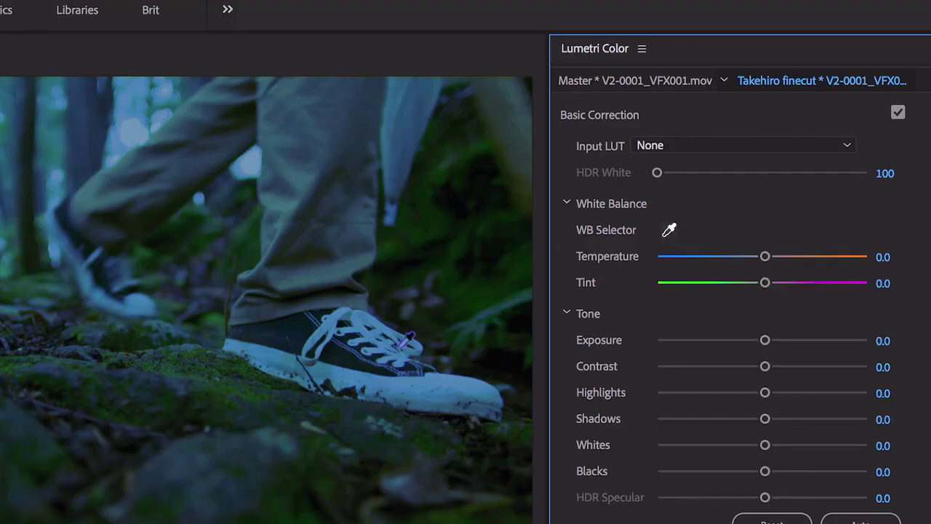
pyautogui.click(373, 371)
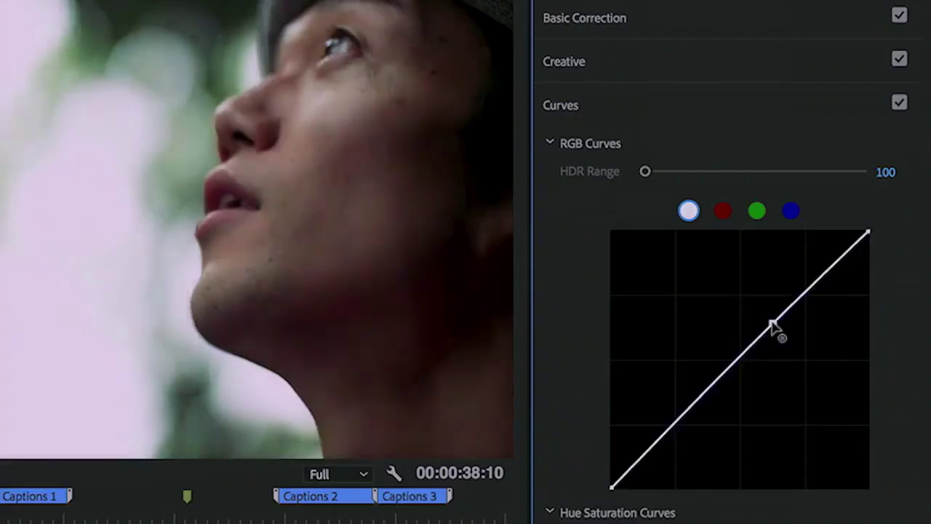
pyautogui.moveTo(773, 327); pyautogui.dragTo(767, 315)
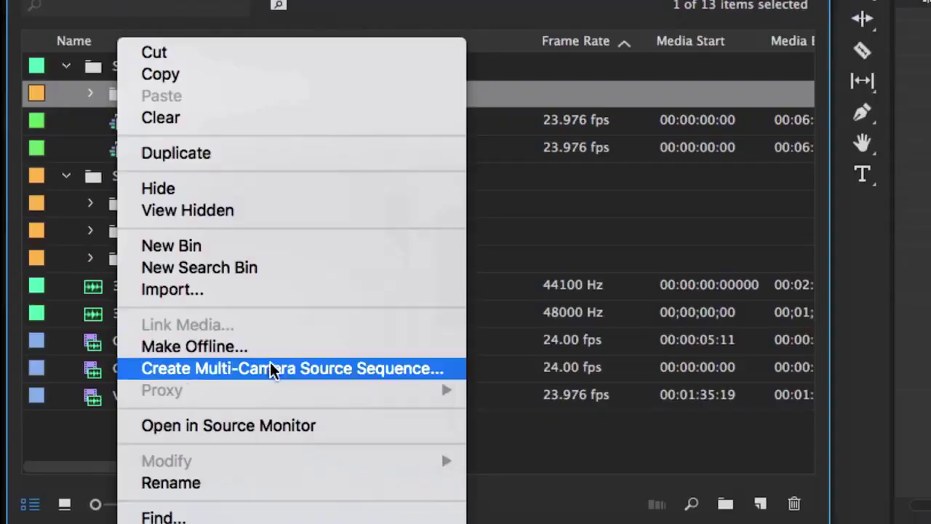
pyautogui.click(271, 369)
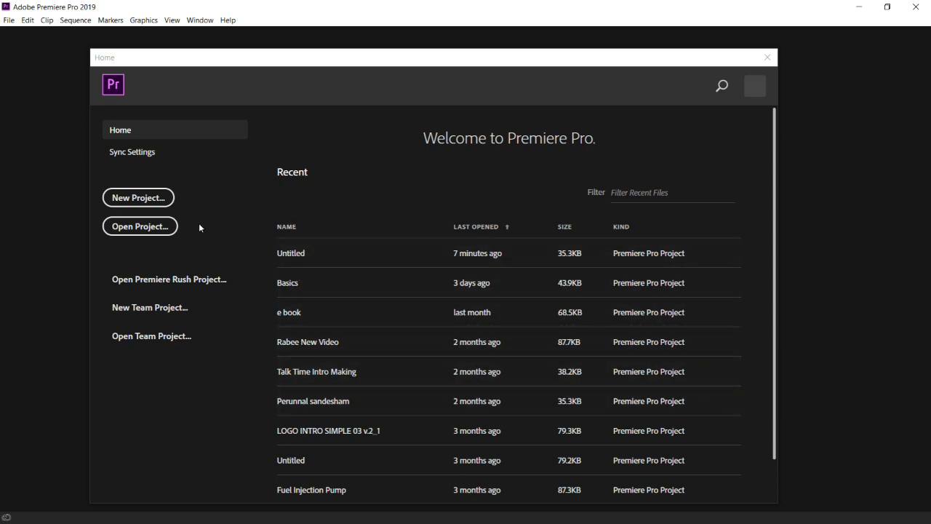
# Start a new project named "Basics 1" and set its location to the C:\Castudio folder
pyautogui.click(143, 197)
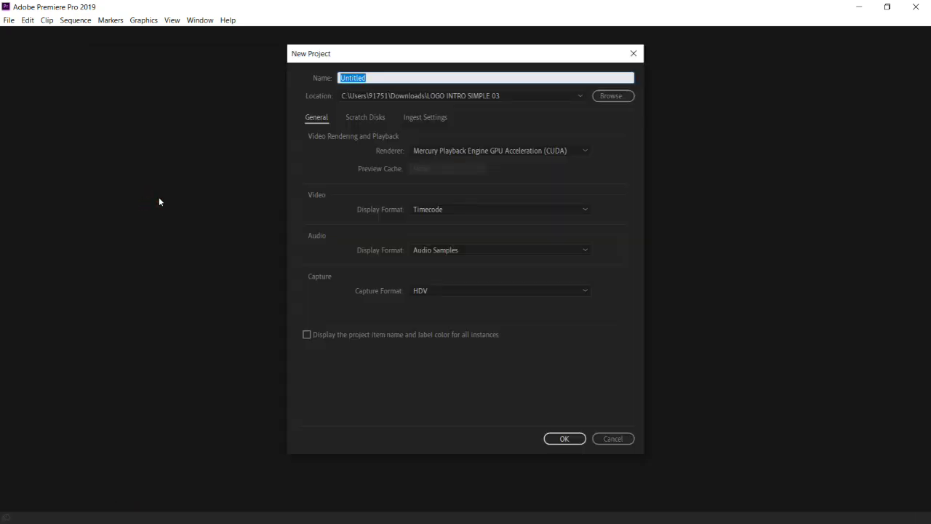
pyautogui.write('Basics 1')
pyautogui.click(616, 95)
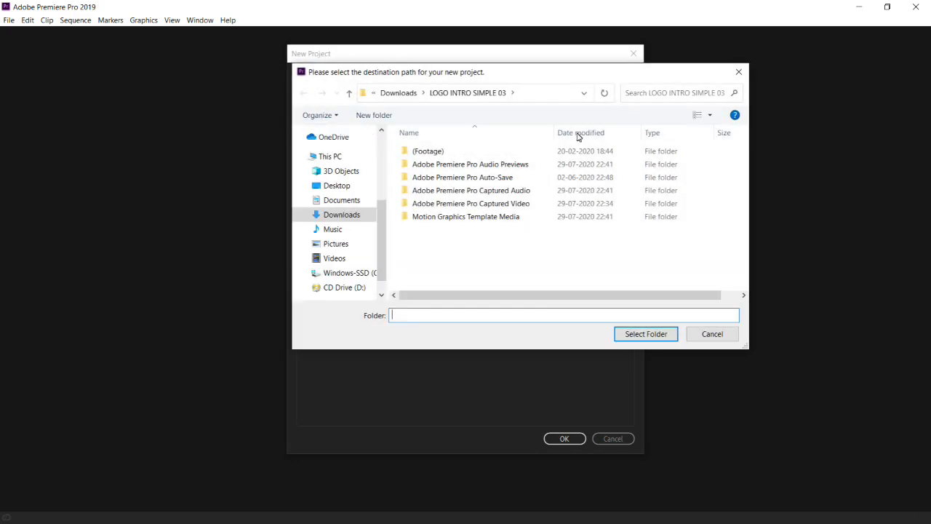
pyautogui.click(364, 272)
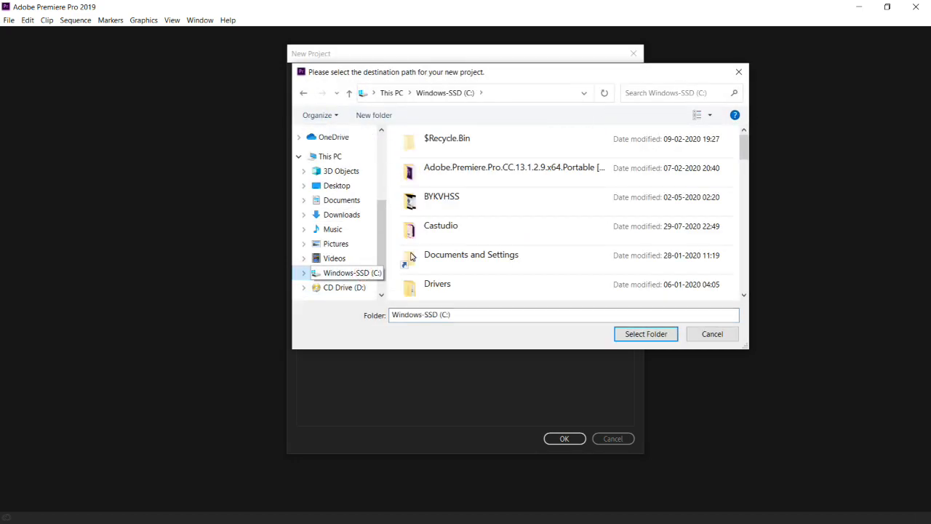
pyautogui.doubleClick(433, 237)
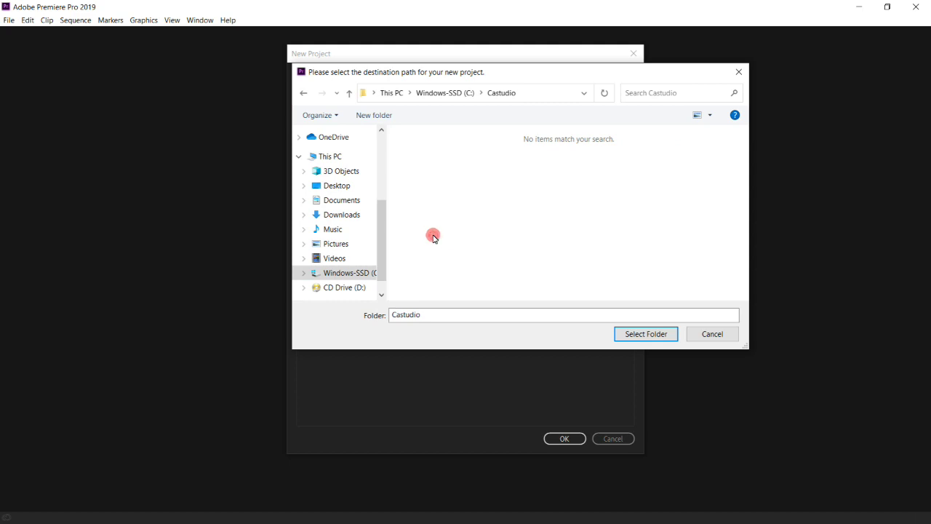
pyautogui.click(641, 336)
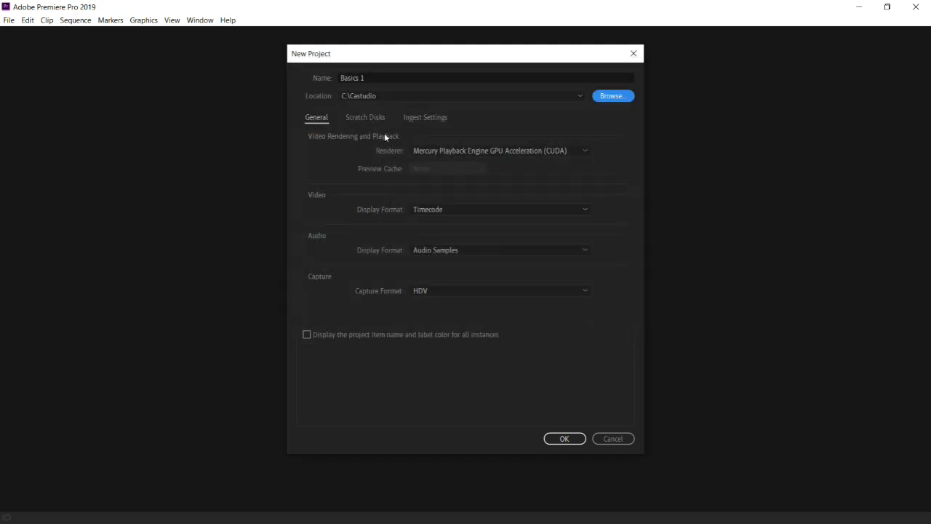
# Choose Mercury Playback Engine GPU Acceleration (CUDA) as the renderer and create the project
pyautogui.click(576, 151)
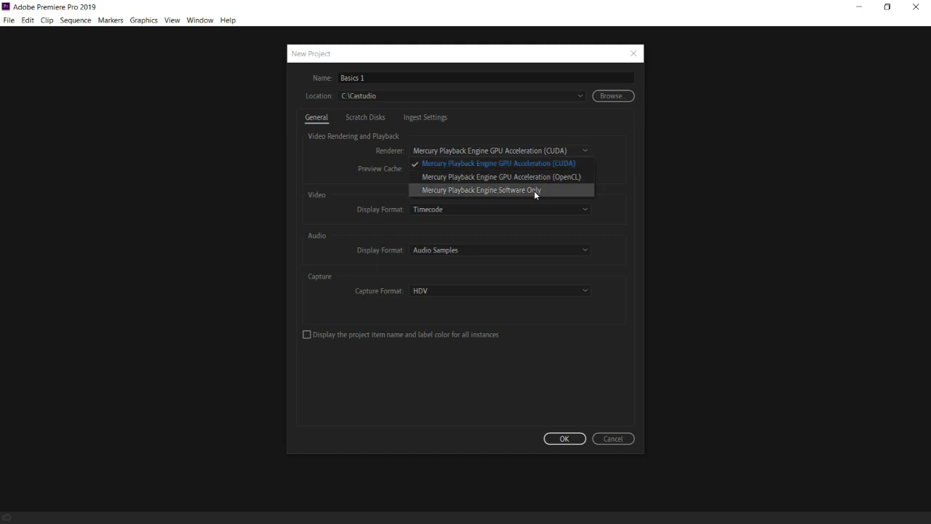
pyautogui.click(565, 163)
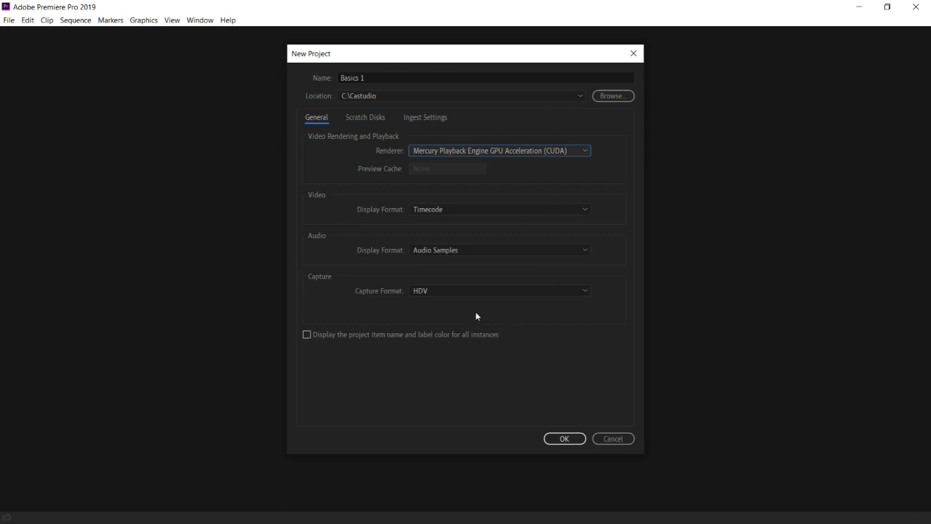
pyautogui.click(569, 440)
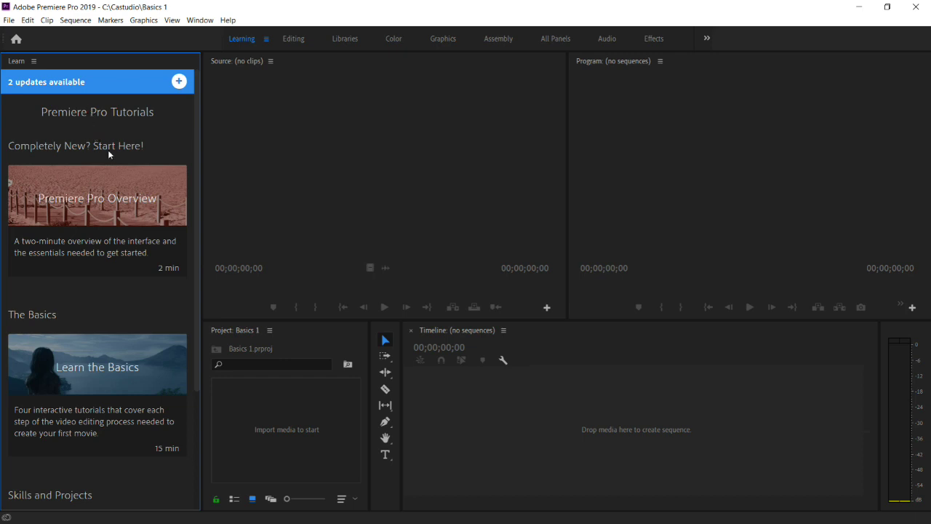
# Close the Learn panel in the Learning workspace
pyautogui.moveTo(172, 179)
pyautogui.click(33, 62)
pyautogui.click(44, 64)
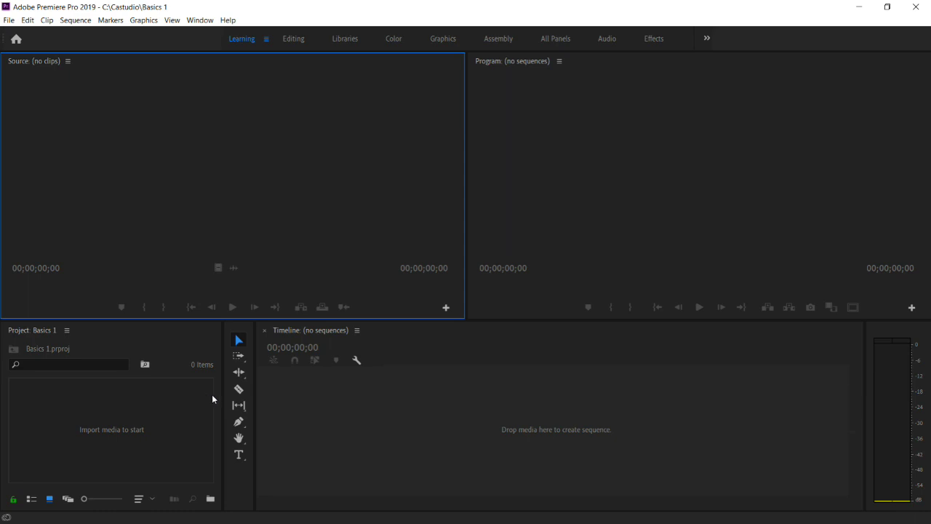
pyautogui.moveTo(223, 396)
pyautogui.mouseDown()
pyautogui.moveTo(179, 387)
pyautogui.moveTo(223, 400)
pyautogui.mouseUp()
pyautogui.click(473, 202)
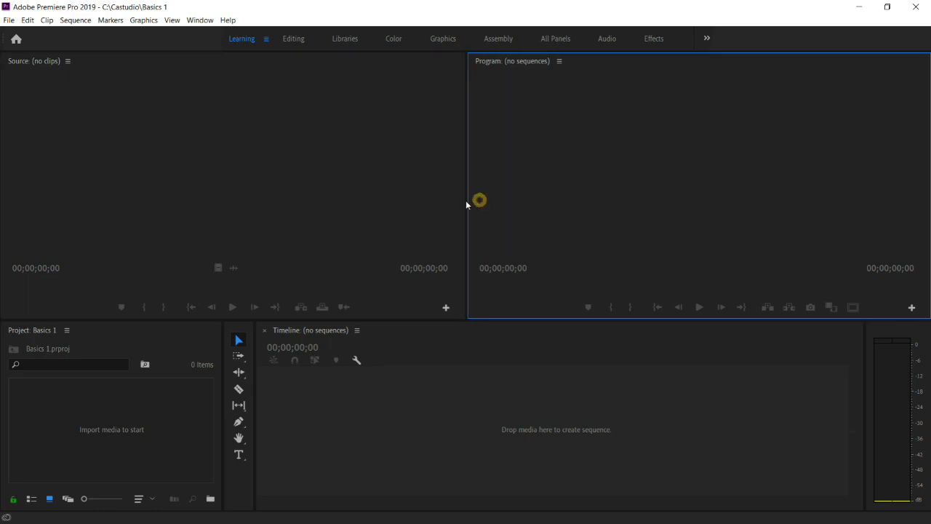
pyautogui.click(359, 183)
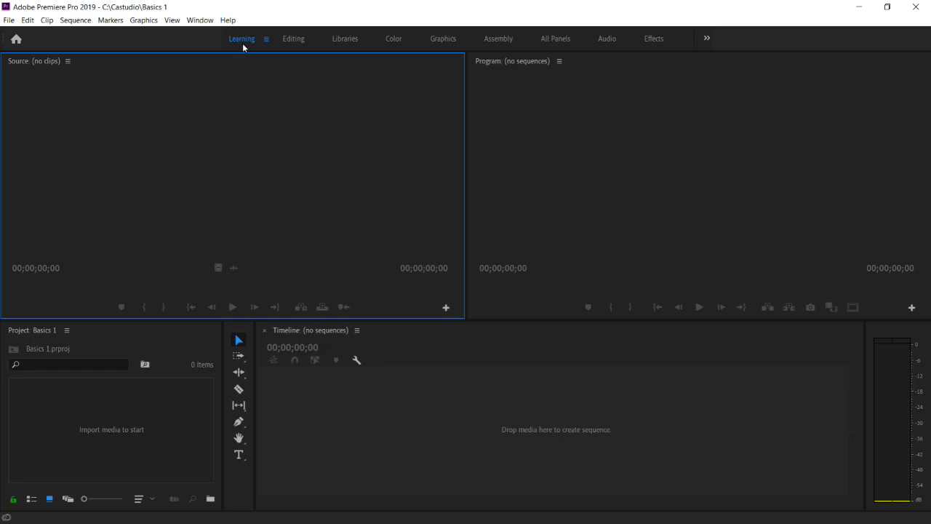
# Switch to the Editing workspace, taking a brief look at the Audio workspace before returning to Editing
pyautogui.click(294, 40)
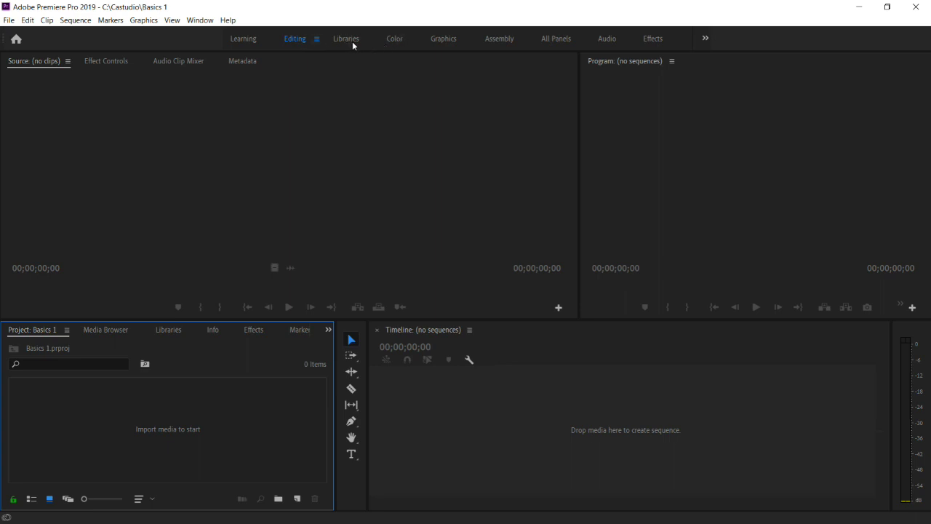
pyautogui.click(599, 40)
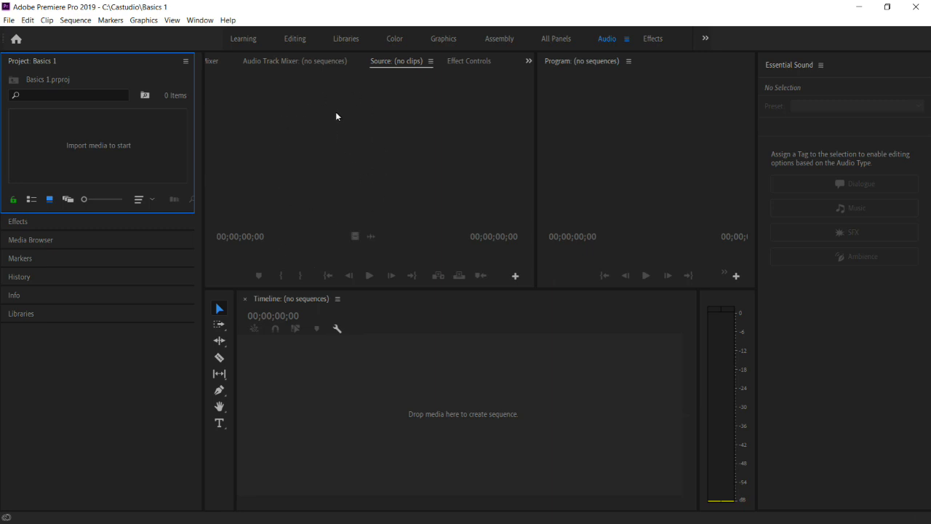
pyautogui.click(302, 40)
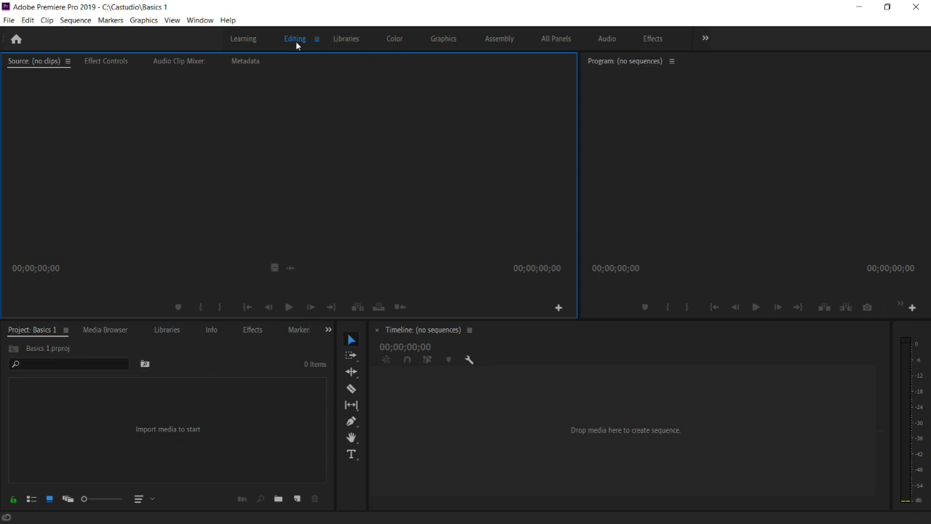
pyautogui.click(201, 20)
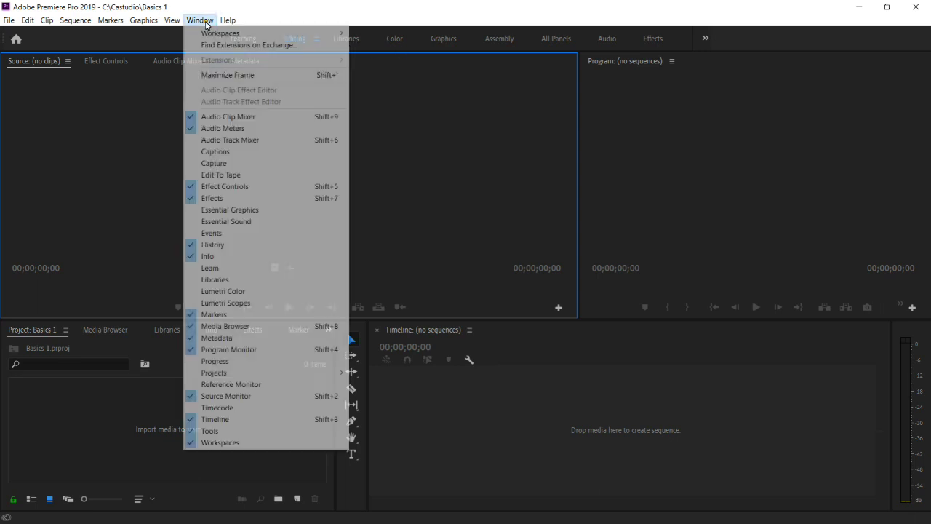
pyautogui.moveTo(214, 37)
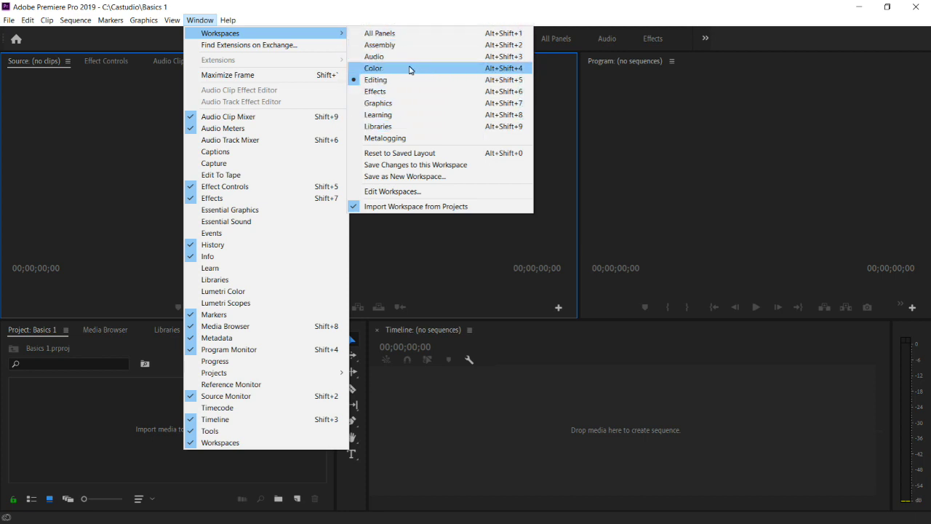
pyautogui.click(229, 14)
# Show the Lumetri Color panel in the Editing workspace and close it again
pyautogui.click(202, 21)
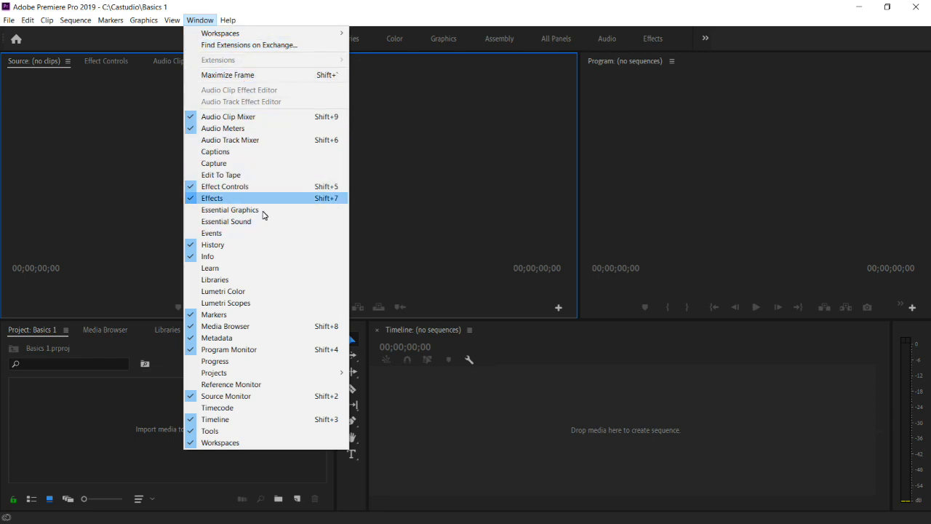
pyautogui.click(260, 291)
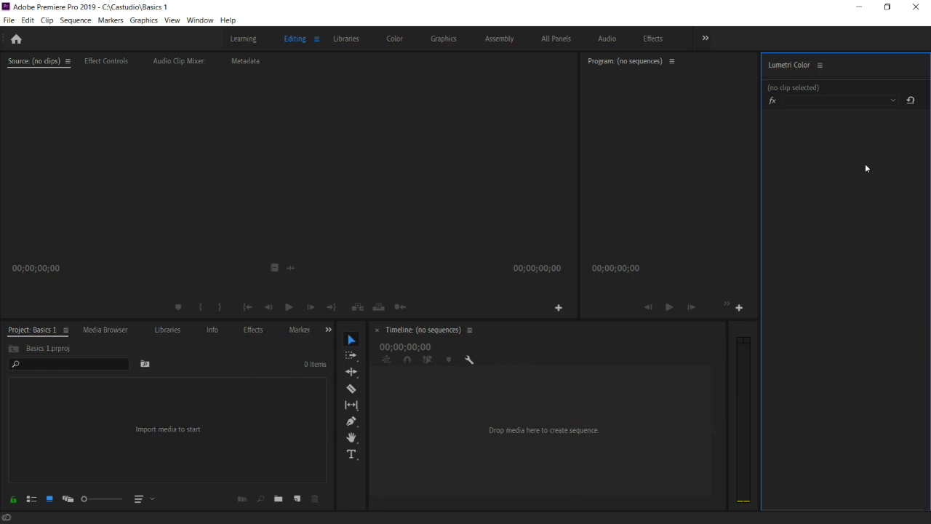
pyautogui.click(819, 65)
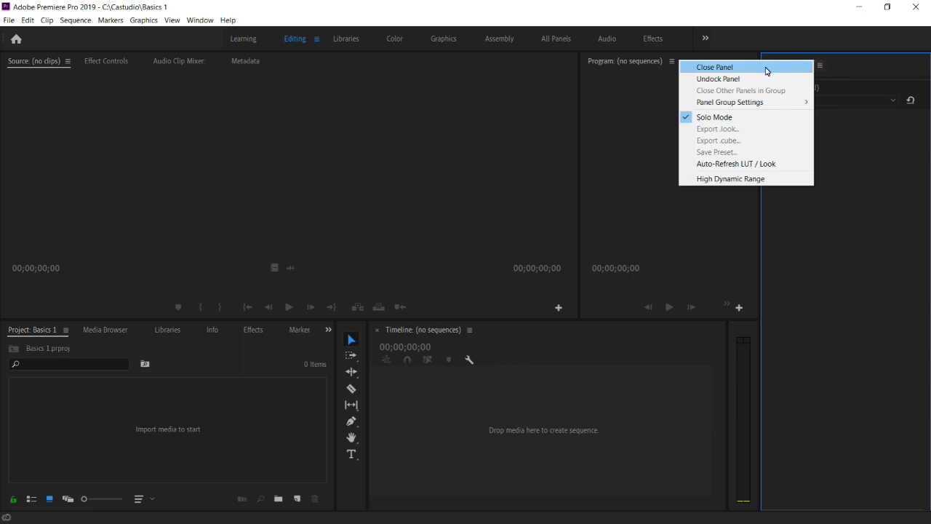
pyautogui.click(765, 69)
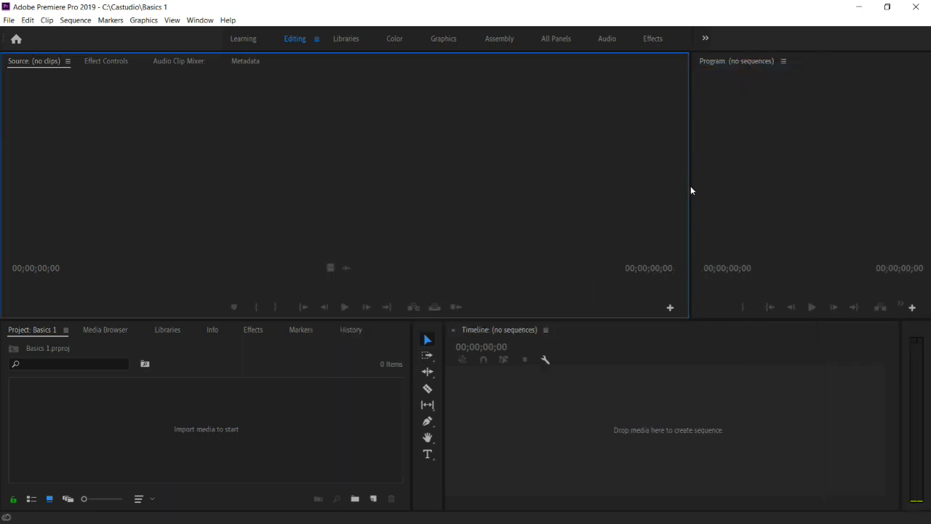
# Resize the panels so the Source and Program monitors are about equally wide and the Timeline is wider than the Project panel
pyautogui.moveTo(690, 186); pyautogui.dragTo(474, 196)
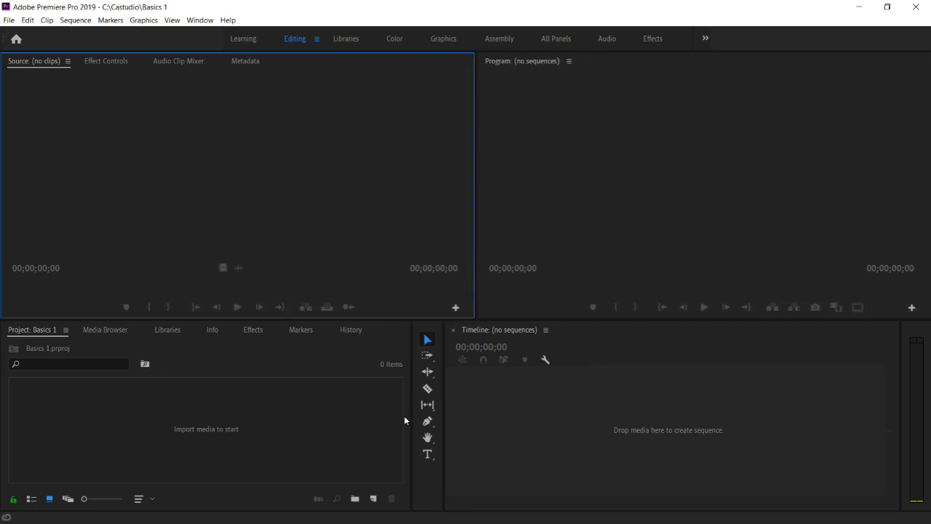
pyautogui.moveTo(409, 409); pyautogui.dragTo(291, 429)
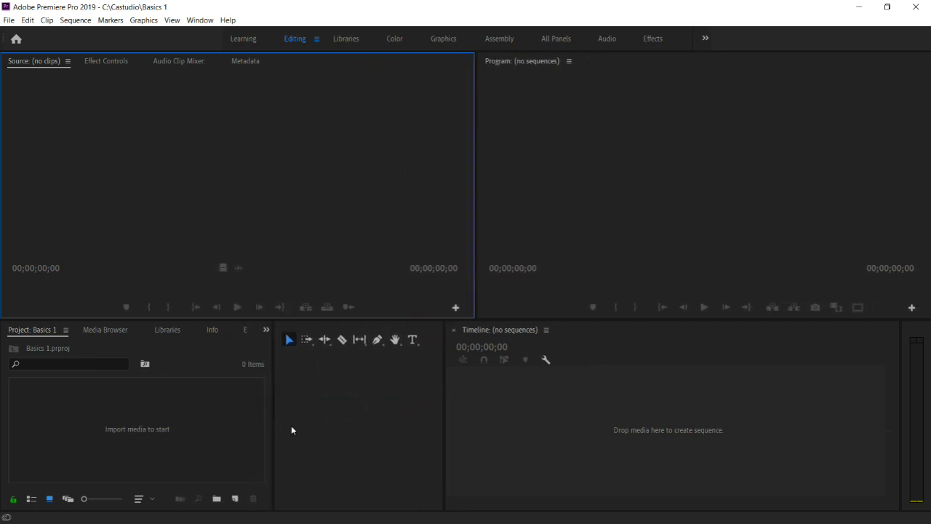
pyautogui.moveTo(449, 431); pyautogui.dragTo(308, 434)
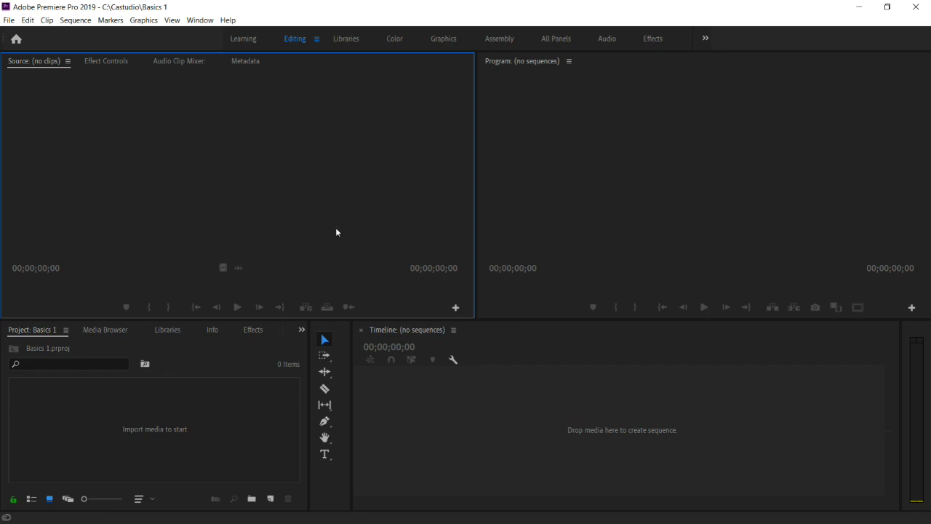
pyautogui.click(175, 430)
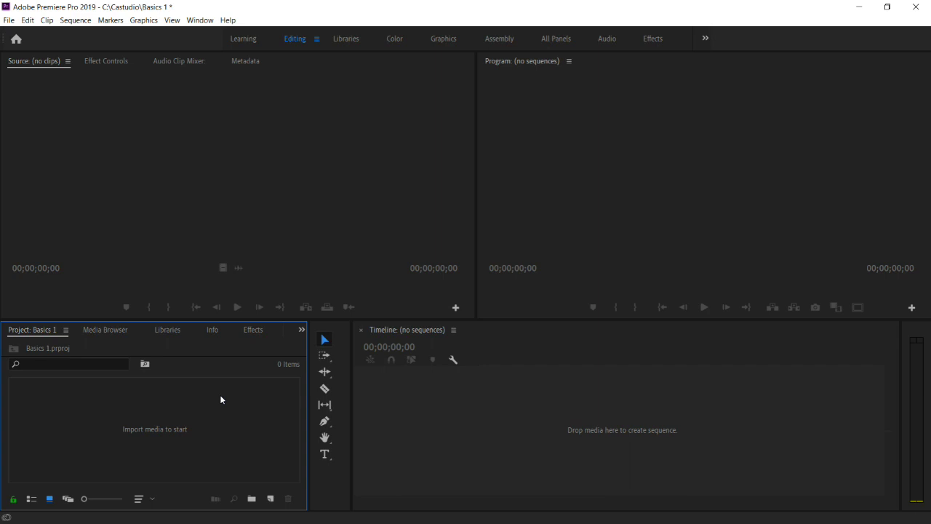
pyautogui.doubleClick(149, 428)
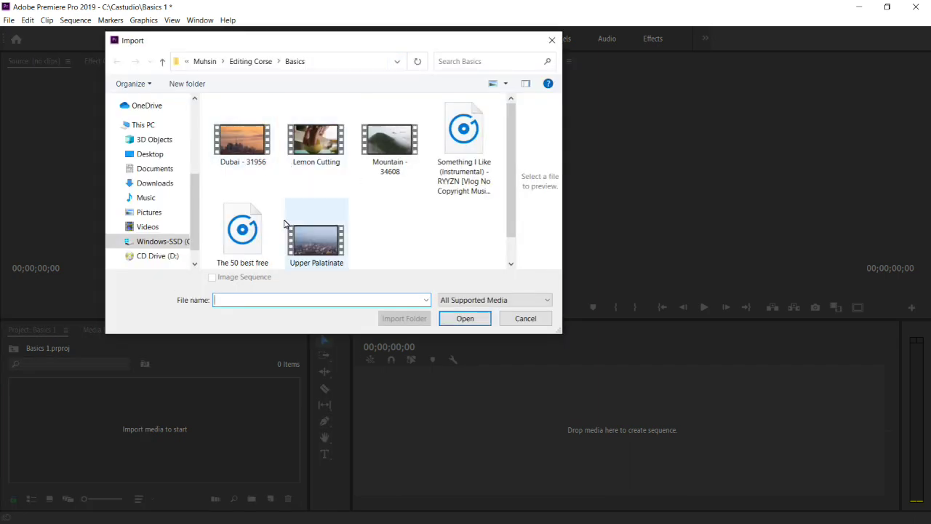
pyautogui.click(513, 320)
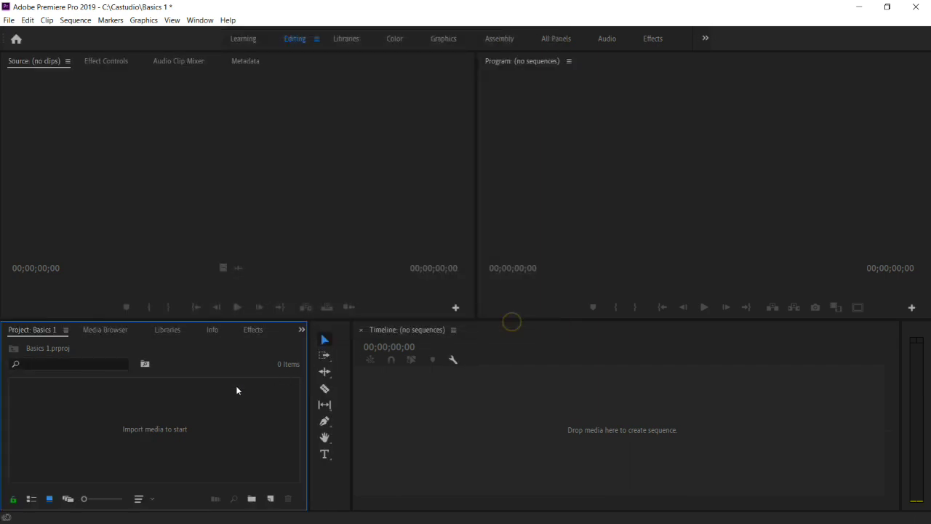
# Import all the video and audio files from the Basics folder into the project
pyautogui.rightClick(146, 416)
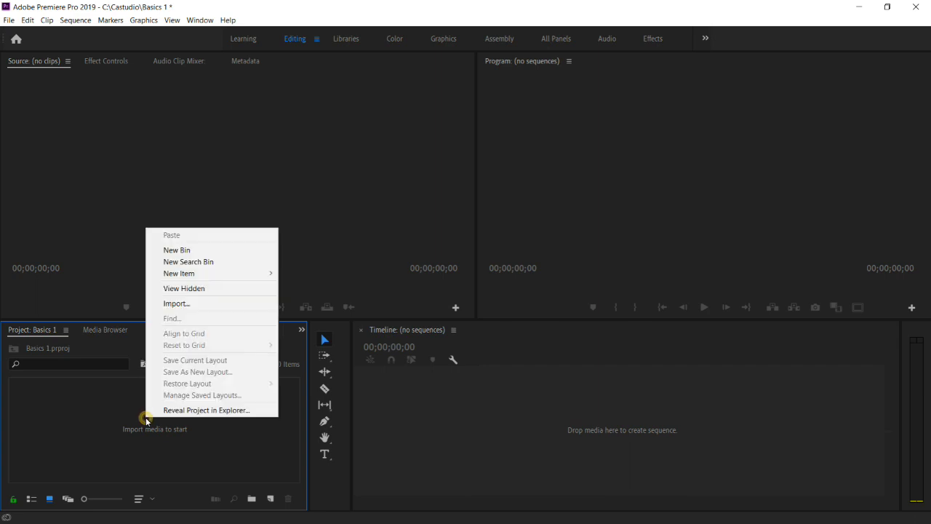
pyautogui.click(190, 308)
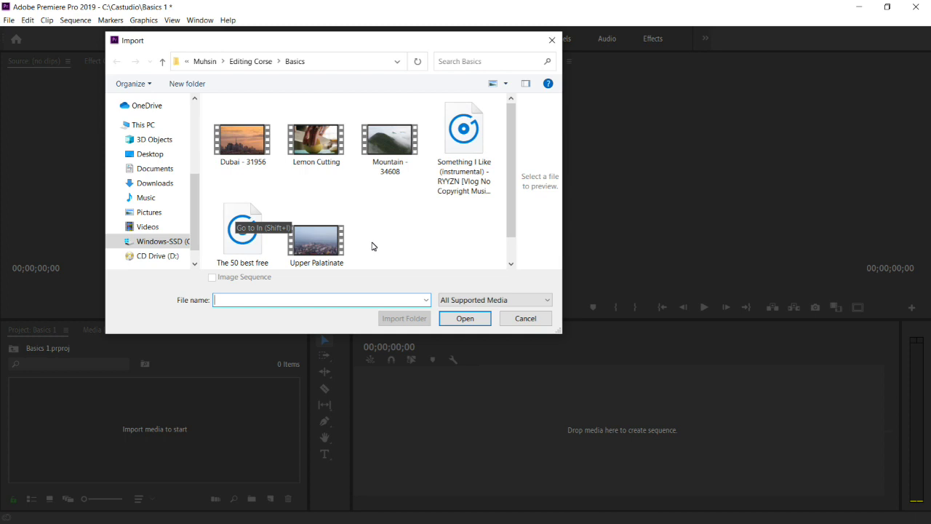
pyautogui.click(340, 251)
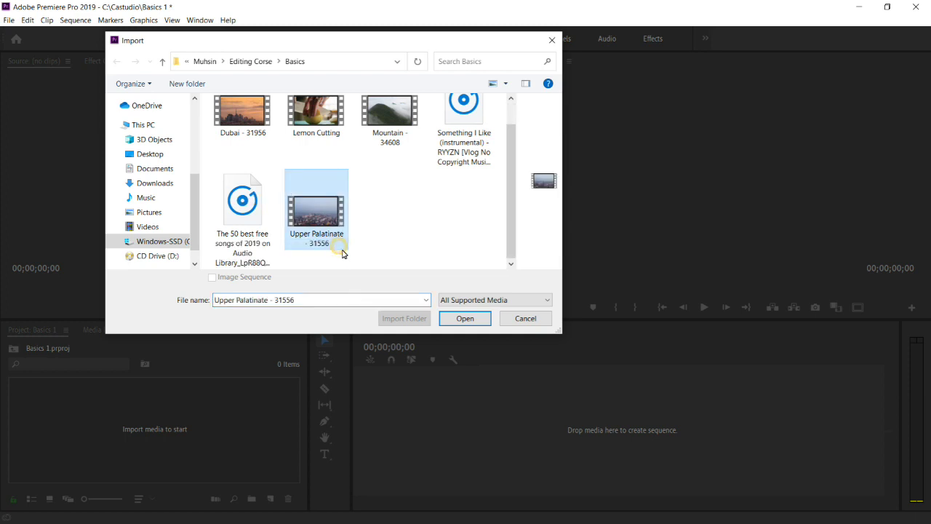
pyautogui.hotkey('ctrl', 'a')
pyautogui.click(462, 317)
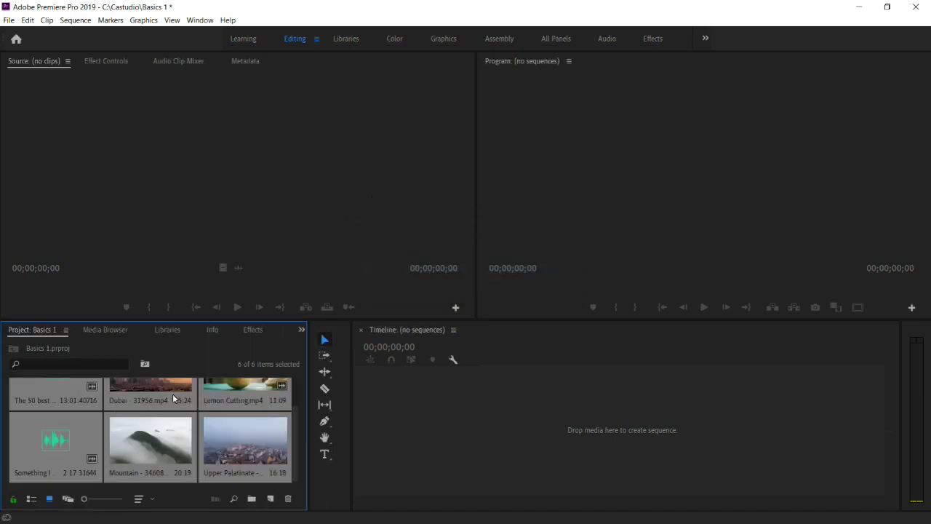
pyautogui.scroll(2, 297, 433)
pyautogui.scroll(-2, 295, 425)
pyautogui.moveTo(294, 424); pyautogui.dragTo(294, 397)
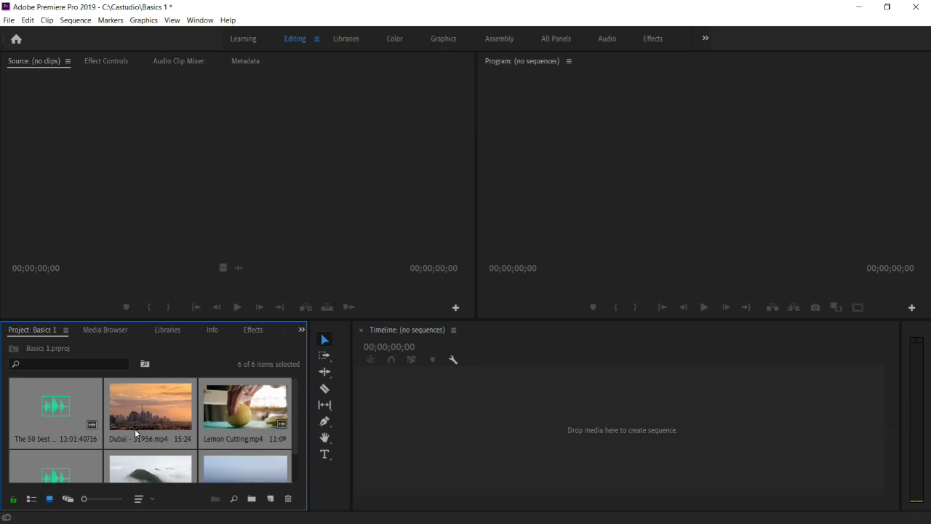
# Compare the list and icon views of the project's media and leave it in list view
pyautogui.click(32, 498)
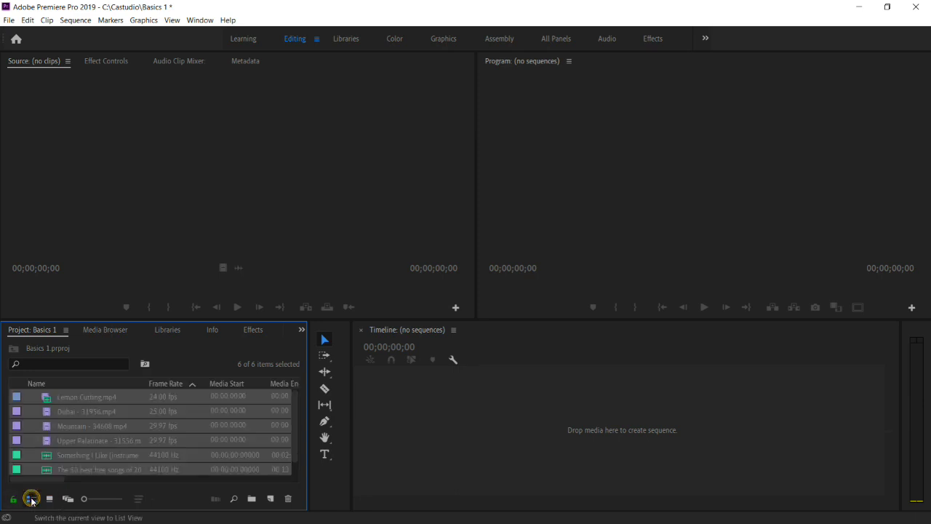
pyautogui.click(49, 498)
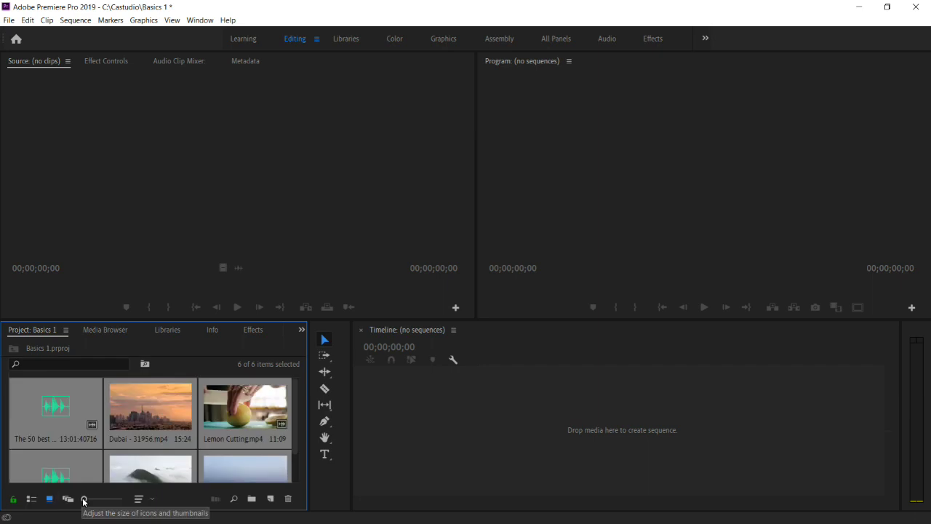
pyautogui.moveTo(82, 501)
pyautogui.mouseDown()
pyautogui.moveTo(118, 501)
pyautogui.moveTo(70, 501)
pyautogui.mouseUp()
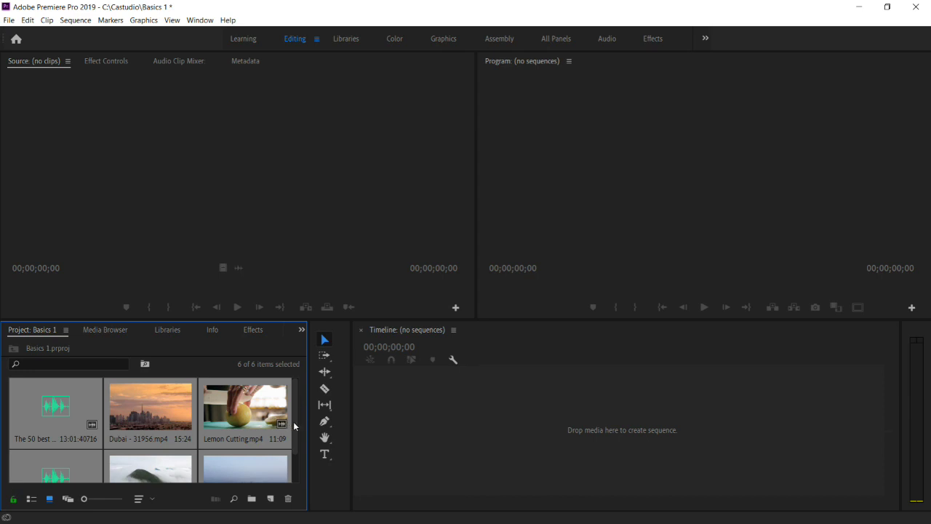
pyautogui.click(31, 499)
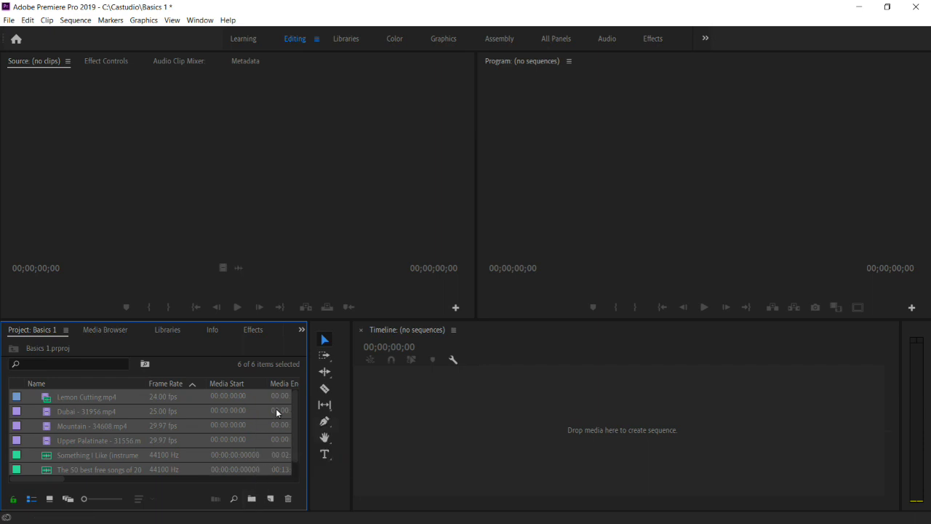
# Create two new bins in the project, named Video and Audio
pyautogui.click(252, 498)
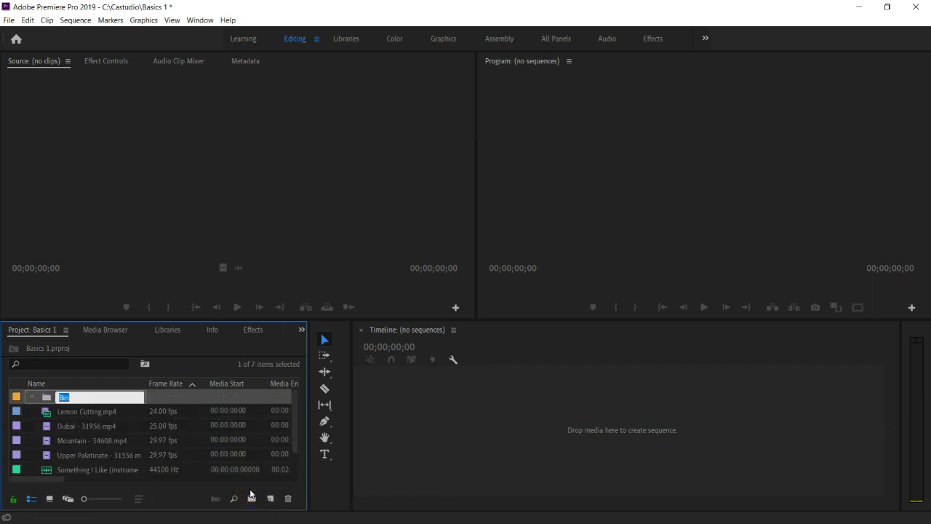
pyautogui.write('Video')
pyautogui.press('Return')
pyautogui.click(252, 498)
pyautogui.write('Audio')
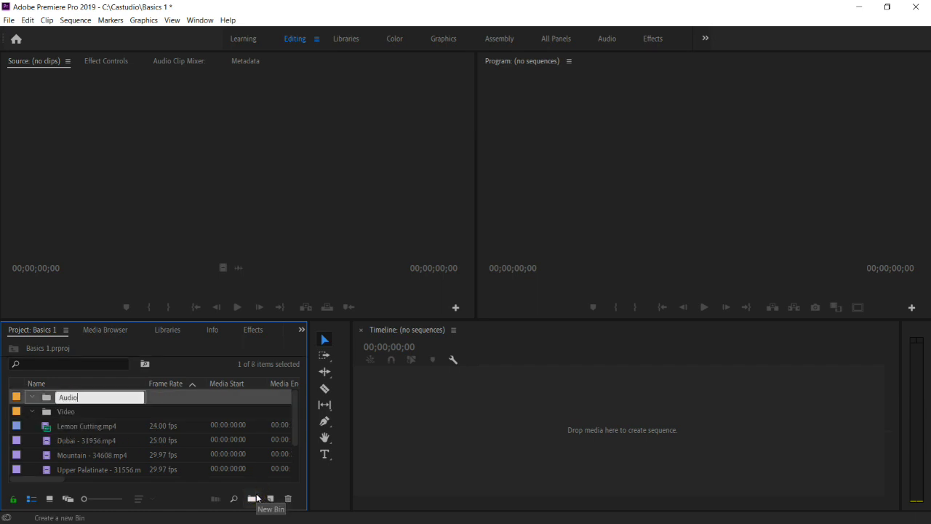
pyautogui.press('Return')
# Move the Dubai, Mountain and Upper Palatinate clips into the Video bin, and Lemon Cutting.mp4 and both audio files into the Audio bin
pyautogui.click(260, 444)
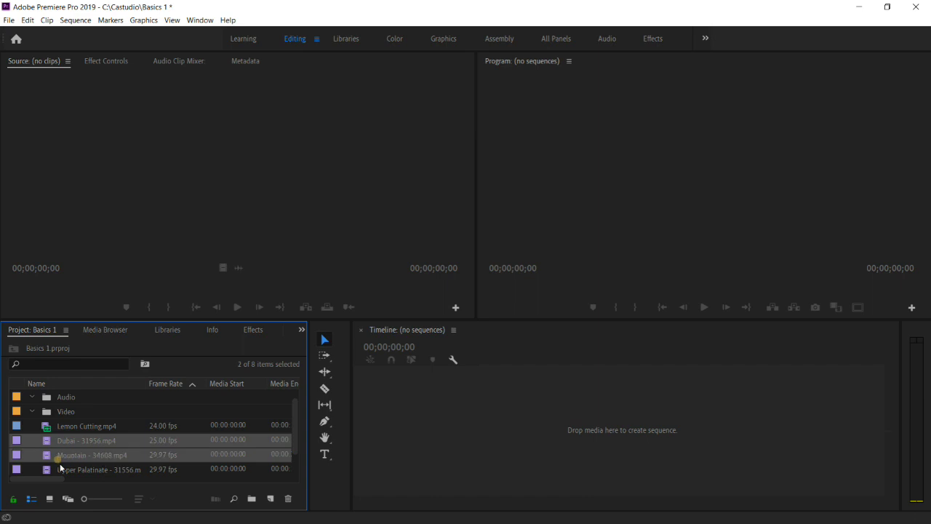
pyautogui.keyDown('shift'); pyautogui.click(59, 468); pyautogui.keyUp('shift')
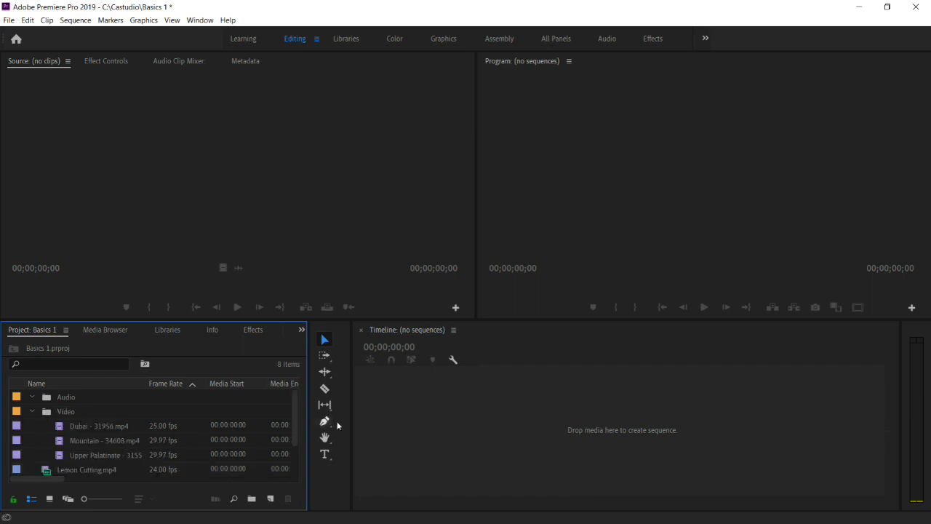
pyautogui.scroll(-1, 88, 455)
pyautogui.click(48, 454)
pyautogui.keyDown('shift'); pyautogui.click(48, 465); pyautogui.keyUp('shift')
pyautogui.scroll(-1, 56, 451)
pyautogui.scroll(2, 55, 451)
pyautogui.moveTo(48, 469); pyautogui.dragTo(58, 397)
pyautogui.click(32, 396)
pyautogui.click(32, 411)
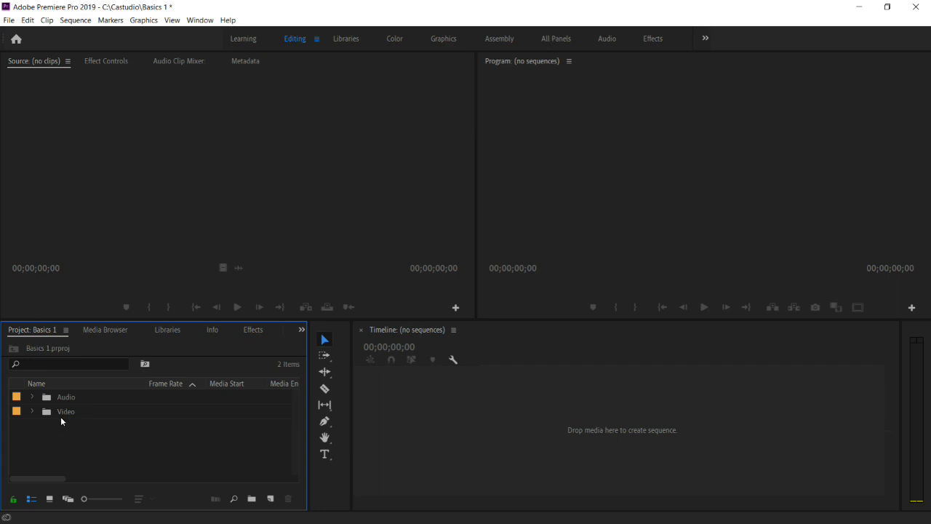
# Expand the Audio and Video bins and review the clips filed in each
pyautogui.click(32, 397)
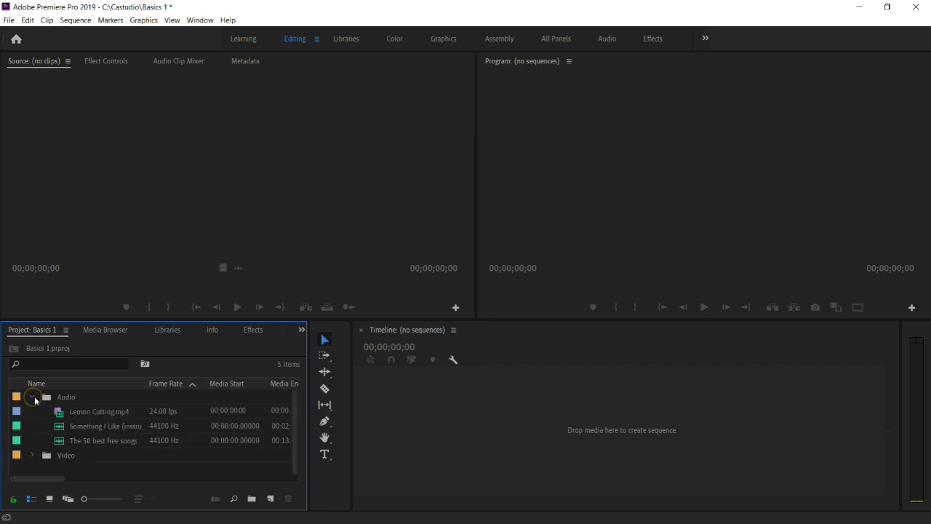
pyautogui.click(32, 397)
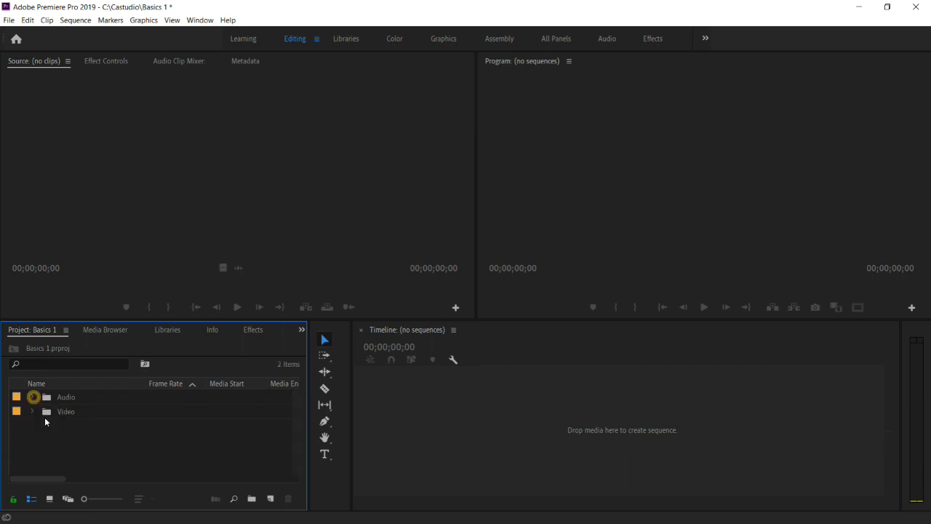
pyautogui.click(34, 412)
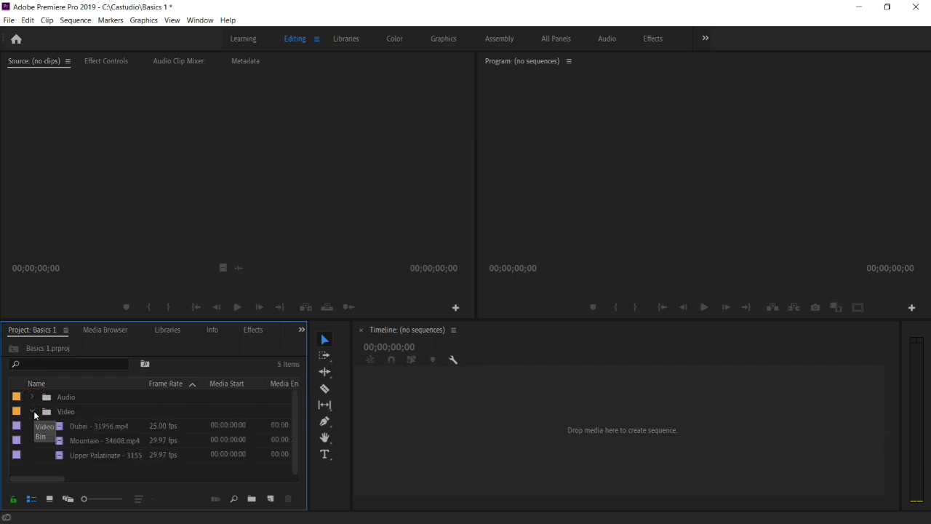
pyautogui.click(33, 413)
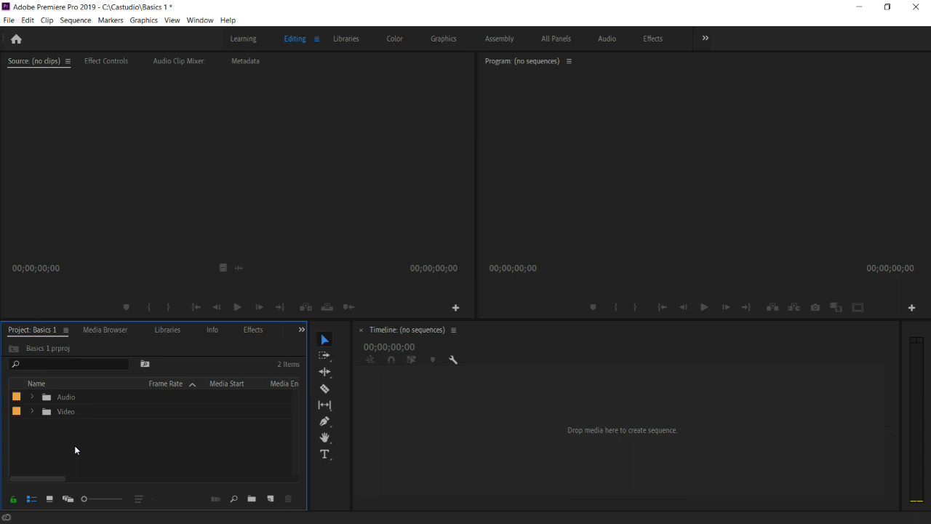
pyautogui.click(33, 412)
pyautogui.click(33, 397)
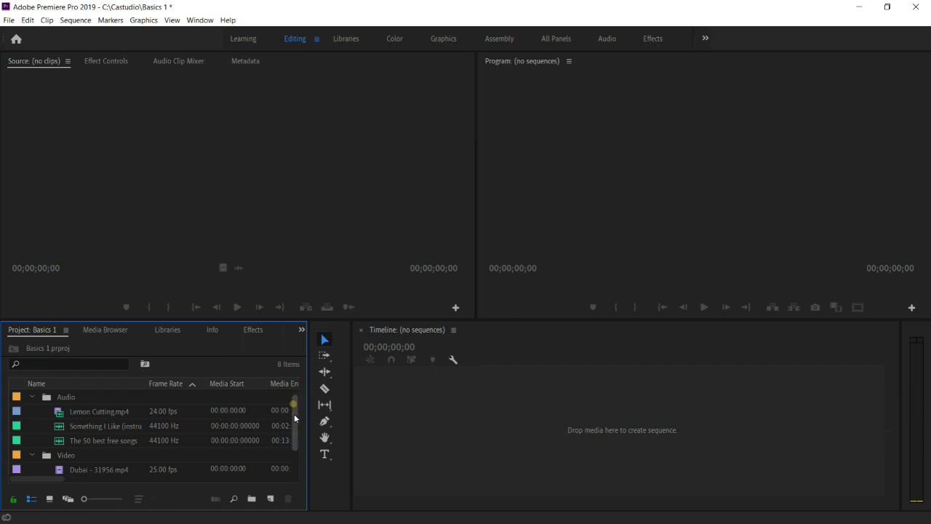
pyautogui.moveTo(294, 413); pyautogui.dragTo(295, 433)
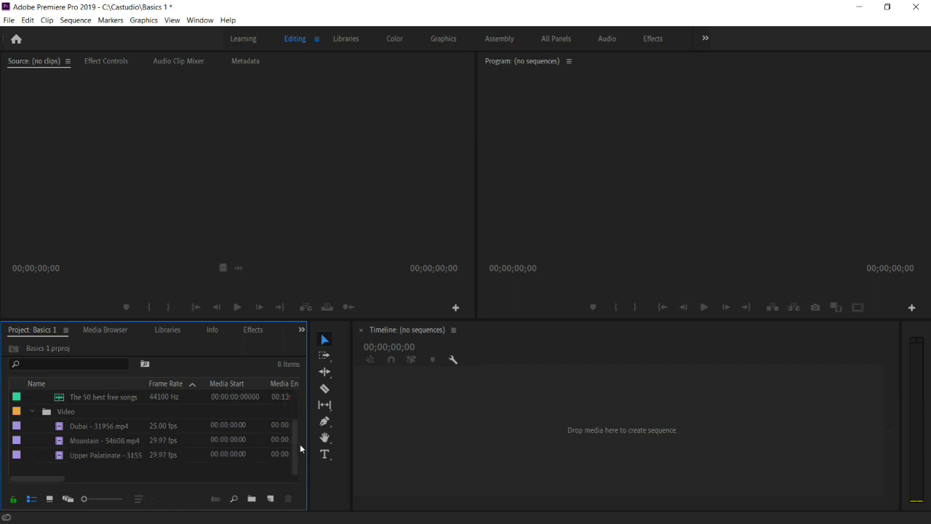
# Create a new sequence from the Dubai - 31956.mp4 clip and compare its frame rate with the source clip's
pyautogui.click(69, 429)
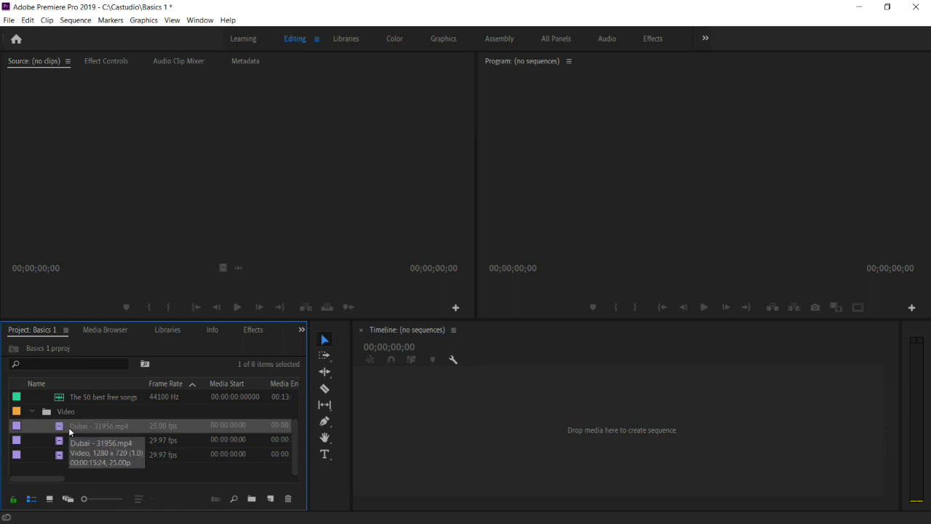
pyautogui.rightClick(70, 431)
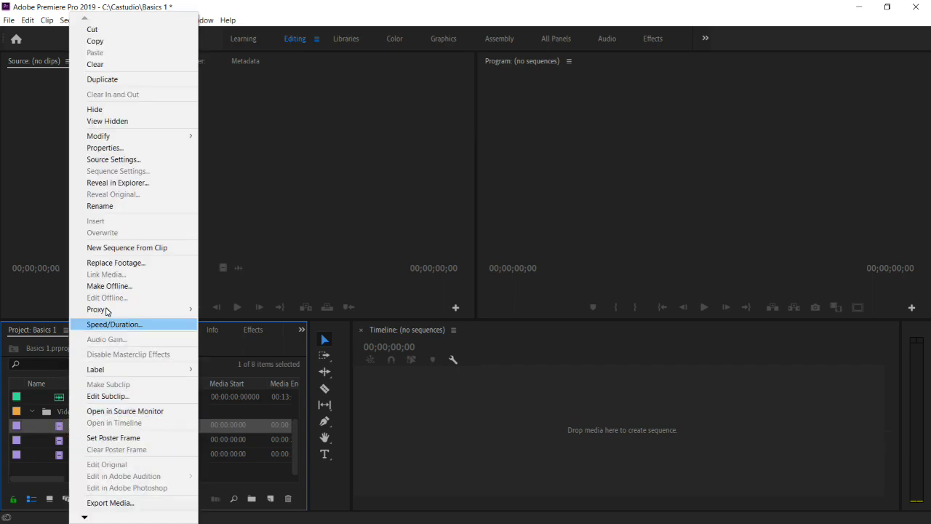
pyautogui.click(143, 250)
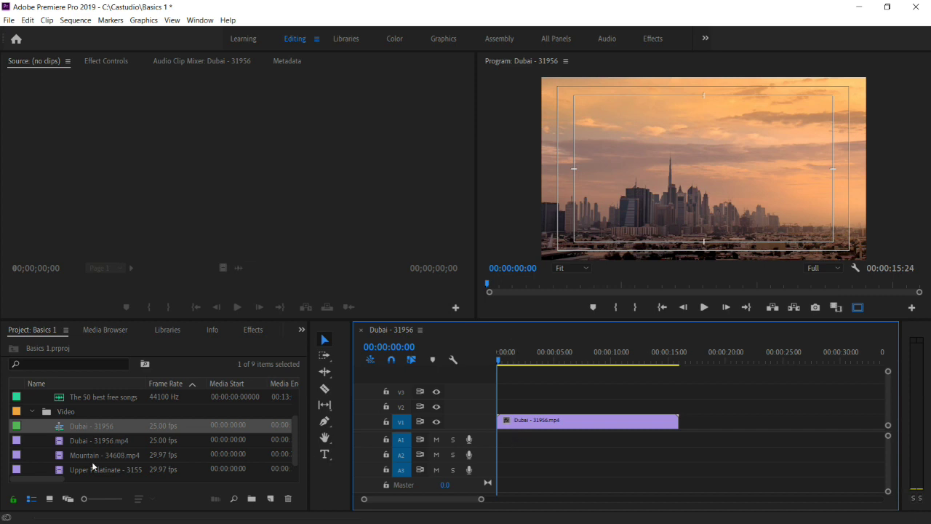
pyautogui.click(155, 440)
pyautogui.click(158, 426)
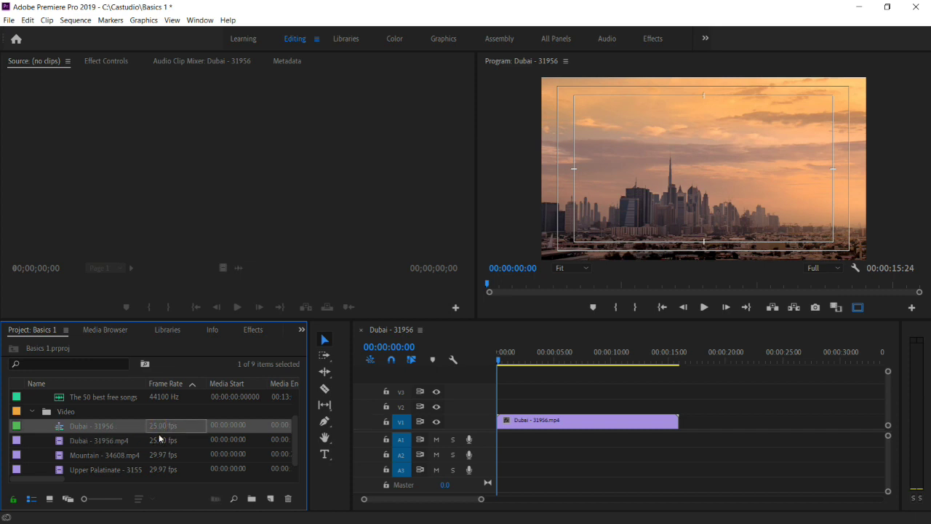
pyautogui.scroll(-1, 172, 438)
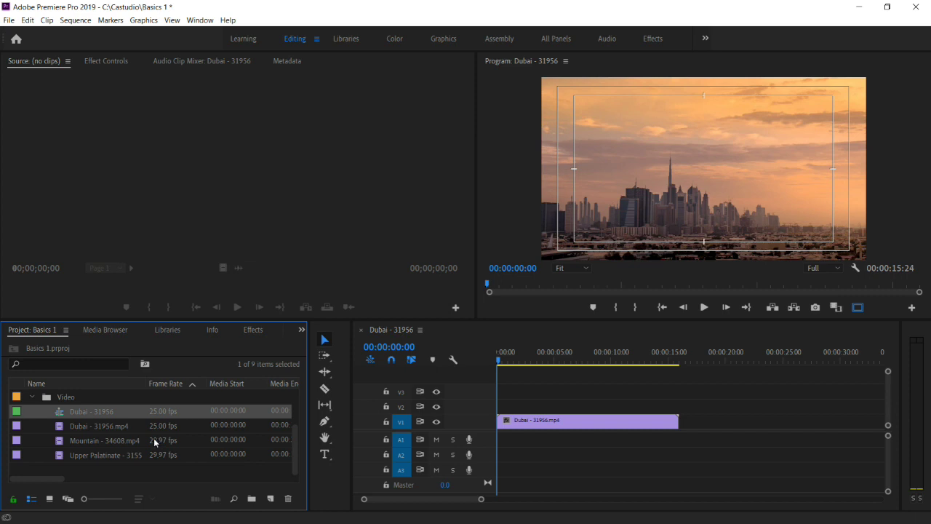
# Delete the sequence made from the Dubai clip
pyautogui.click(99, 409)
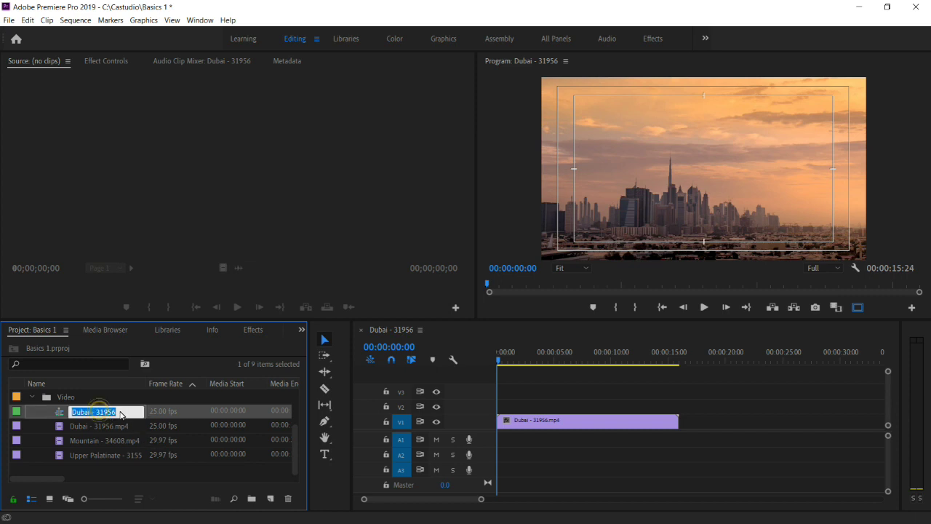
pyautogui.click(154, 412)
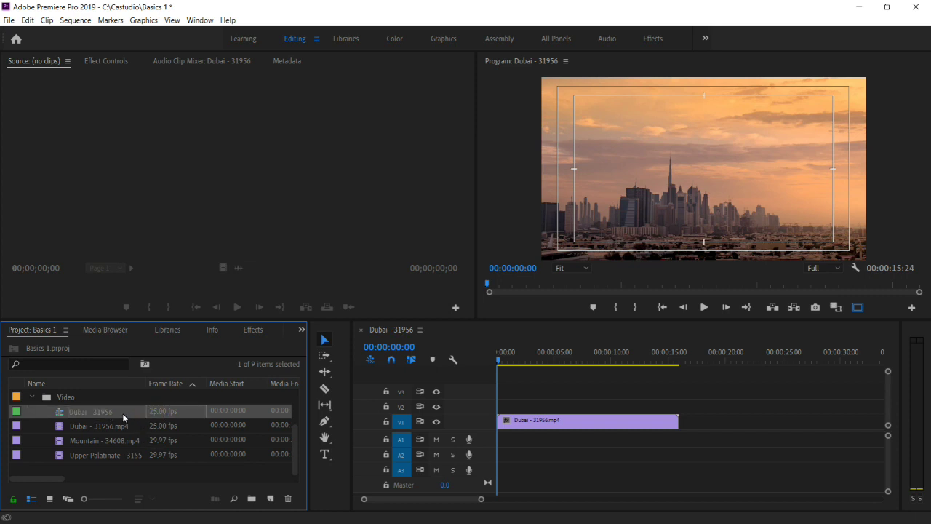
pyautogui.press('Delete')
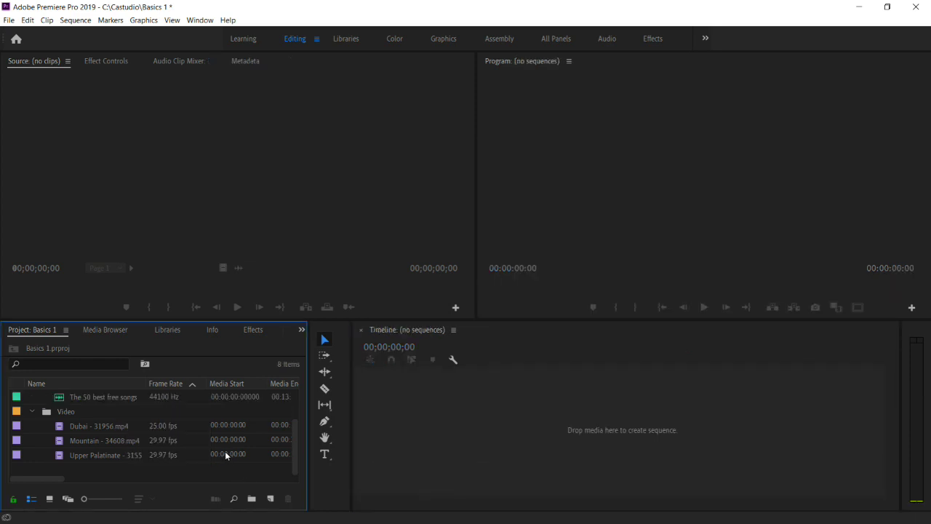
# Create a new sequence named Basics 1 from the RED R3D preset 1080p 16x9 24
pyautogui.click(271, 499)
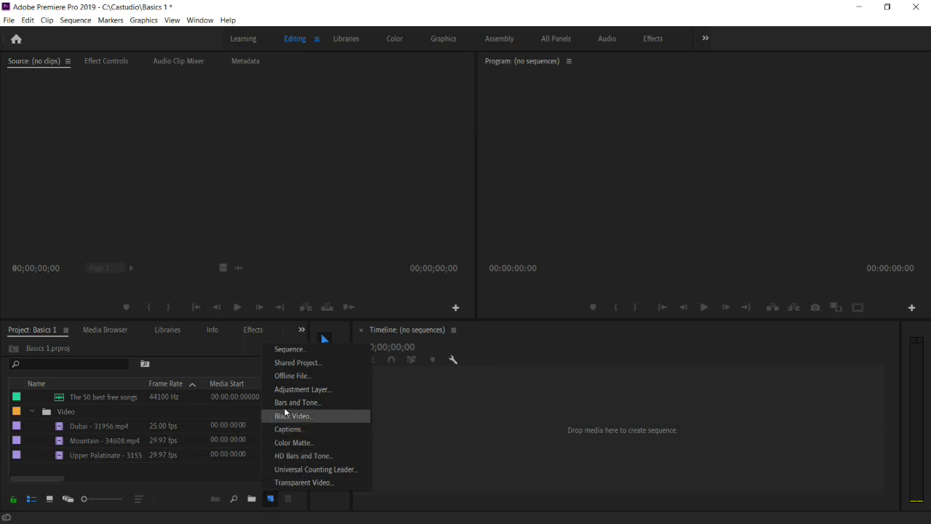
pyautogui.click(291, 353)
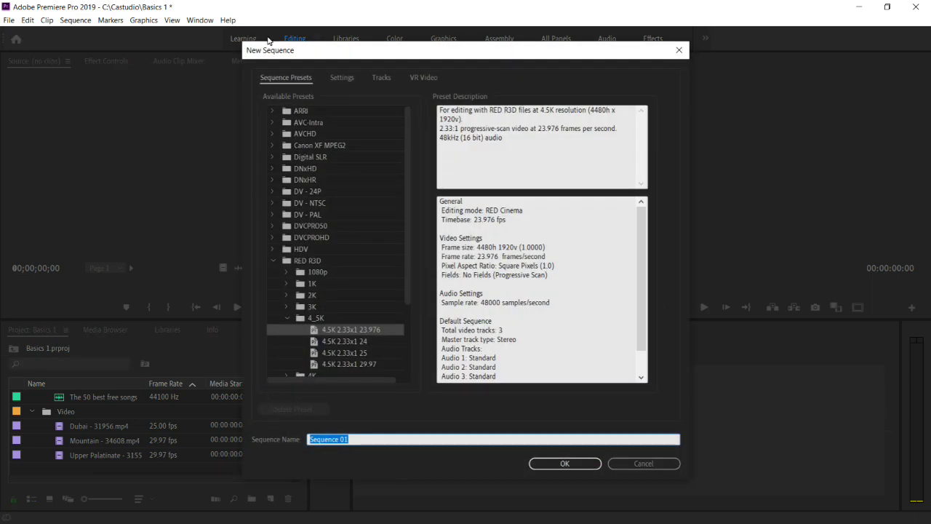
pyautogui.click(374, 204)
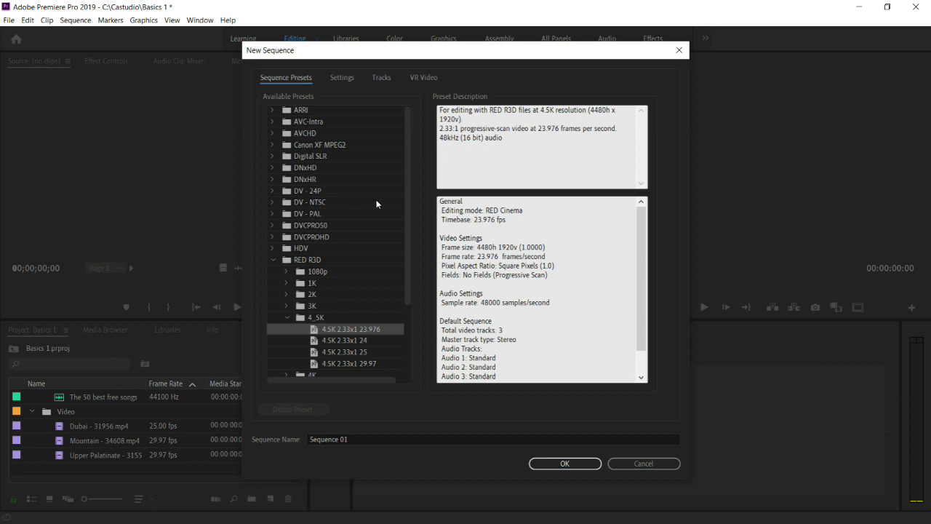
pyautogui.click(286, 271)
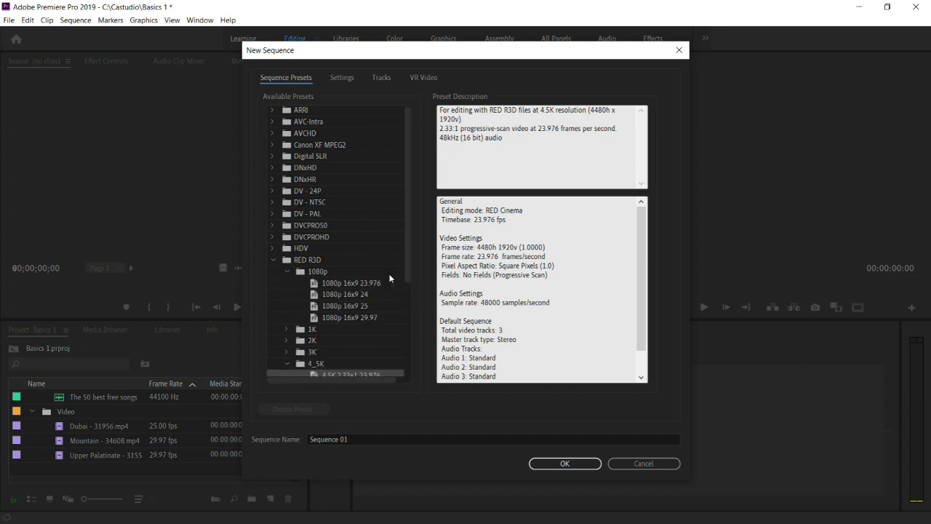
pyautogui.moveTo(407, 248); pyautogui.dragTo(407, 258)
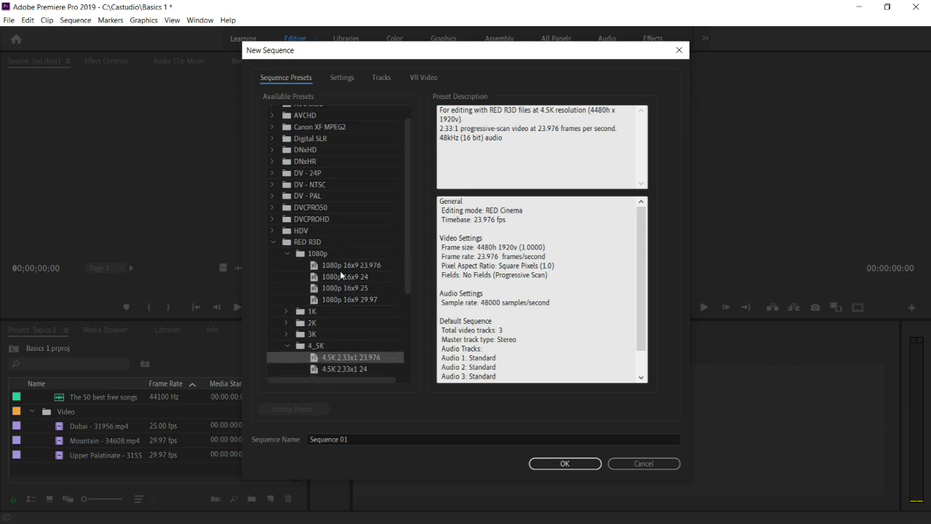
pyautogui.moveTo(405, 230); pyautogui.dragTo(410, 290)
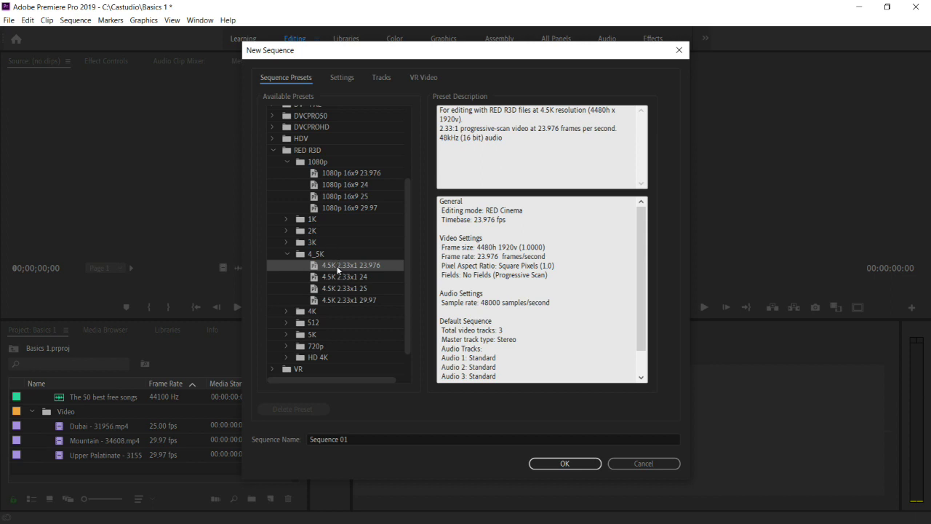
pyautogui.click(355, 186)
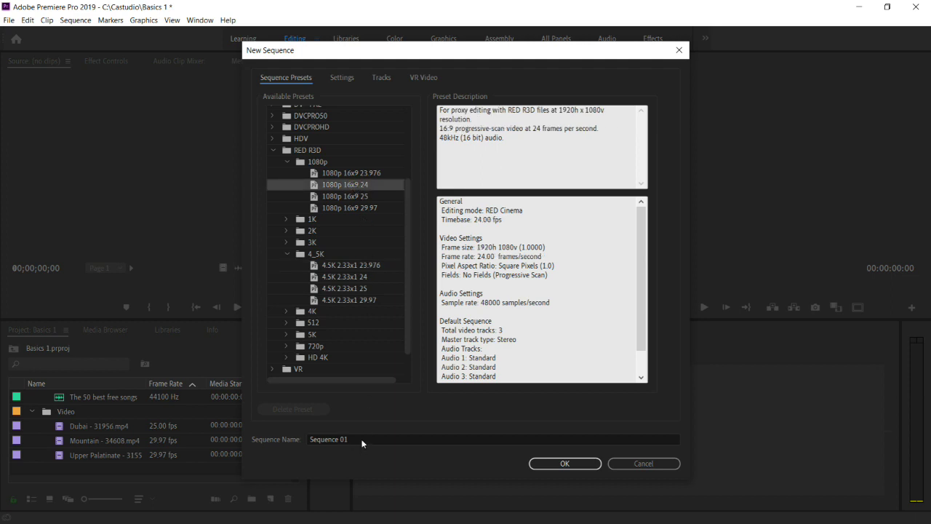
pyautogui.moveTo(357, 440); pyautogui.dragTo(296, 449)
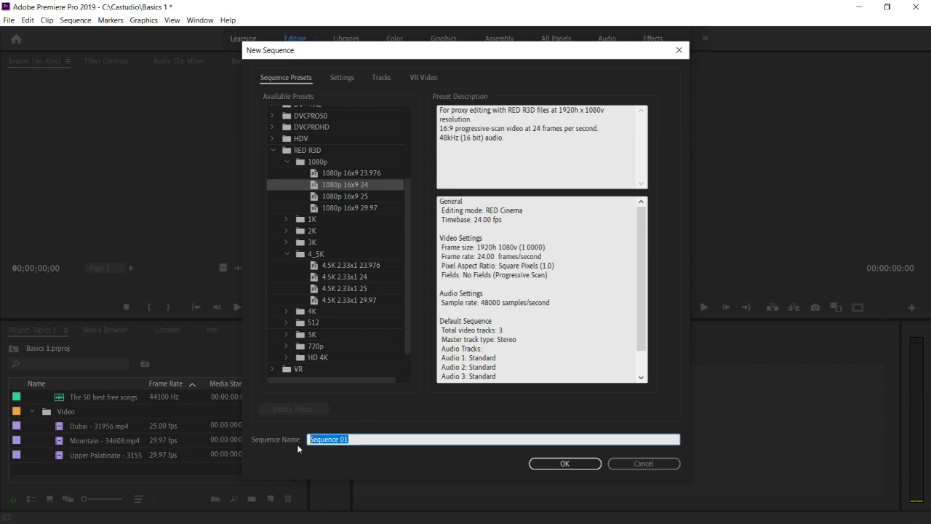
pyautogui.write('Basics 1')
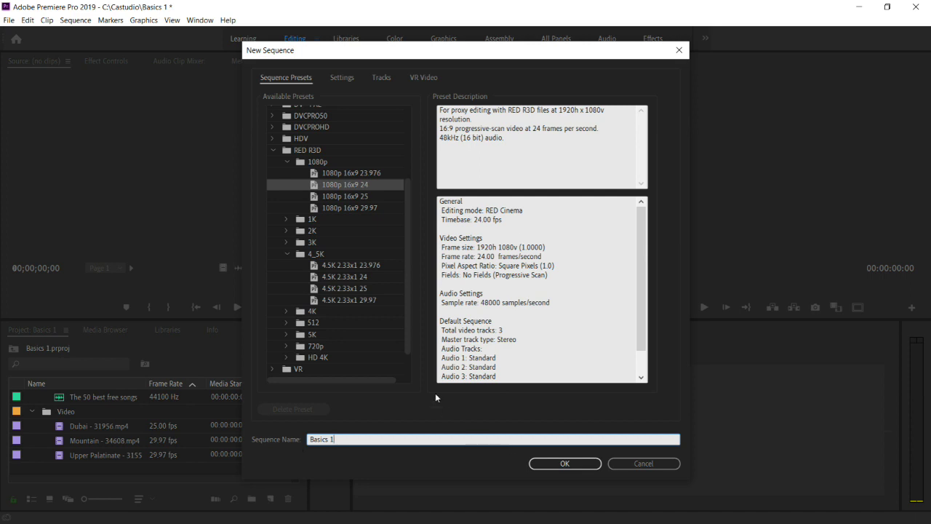
pyautogui.click(564, 463)
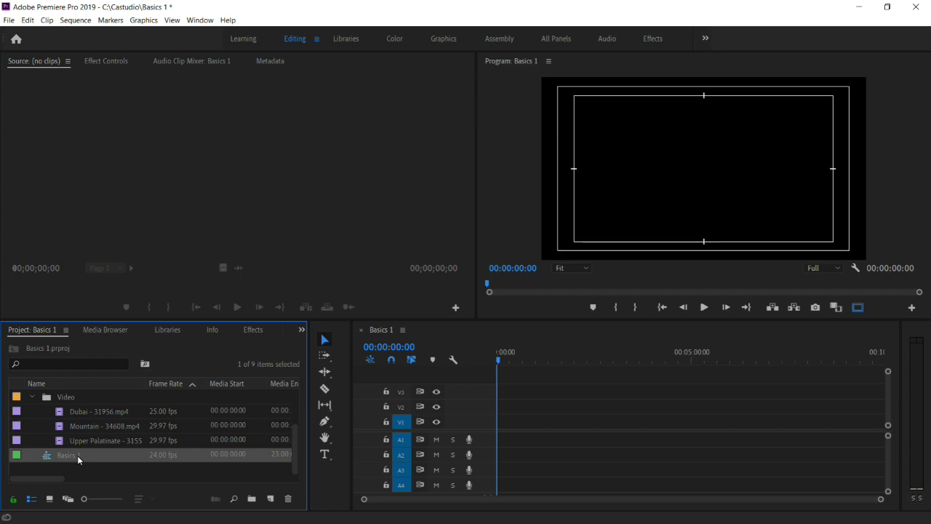
# Select the Mountain - 34608.mp4 clip in the Video bin and make the Basics 1 timeline active
pyautogui.click(269, 427)
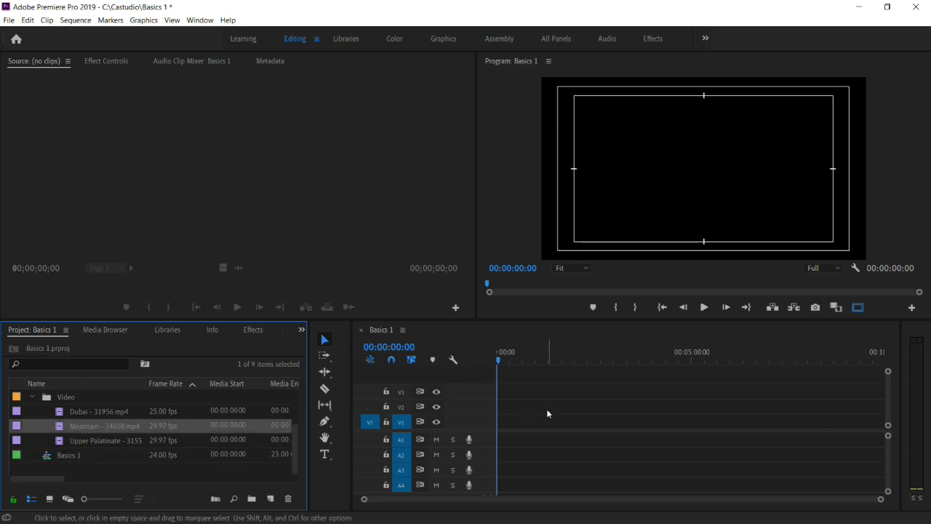
pyautogui.click(505, 419)
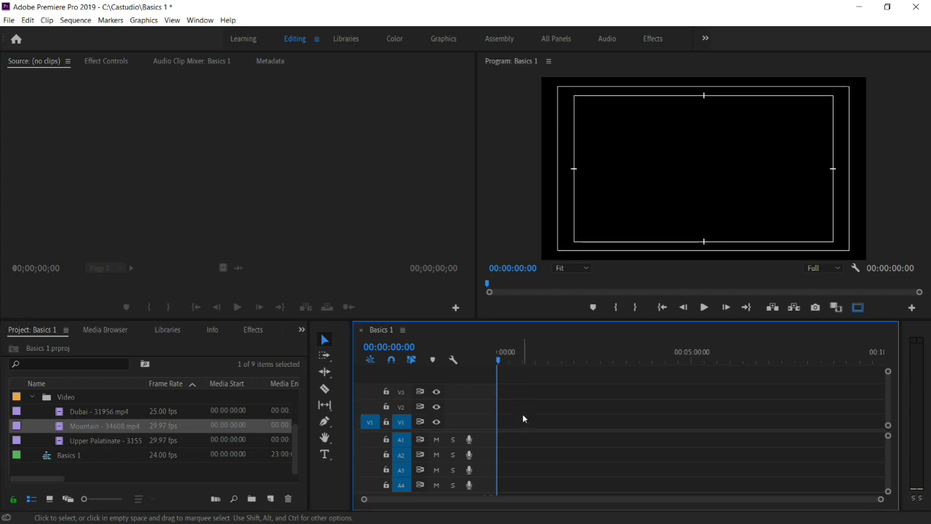
pyautogui.moveTo(511, 378); pyautogui.dragTo(698, 426)
pyautogui.moveTo(514, 444); pyautogui.dragTo(669, 474)
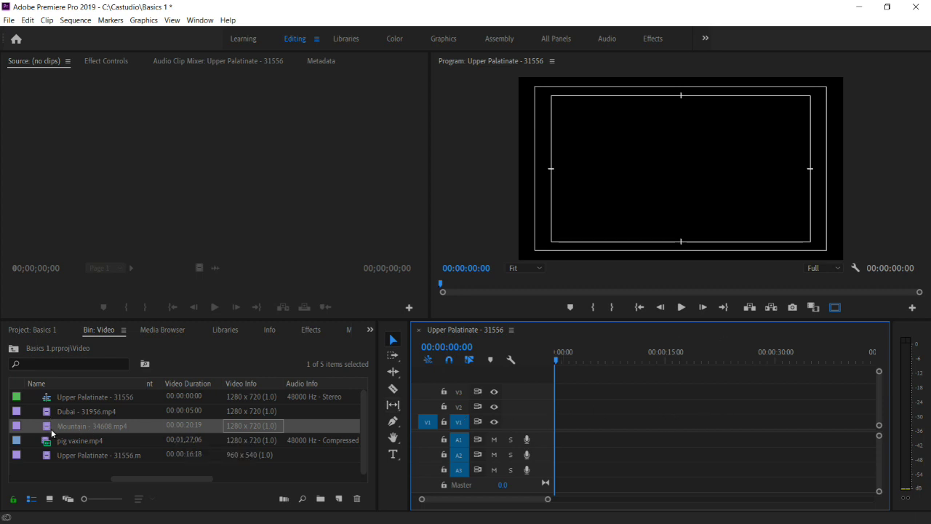
# Place the Mountain - 34608.mp4 clip at the start of the V1 track, then play and scrub through it
pyautogui.moveTo(48, 429); pyautogui.dragTo(562, 435)
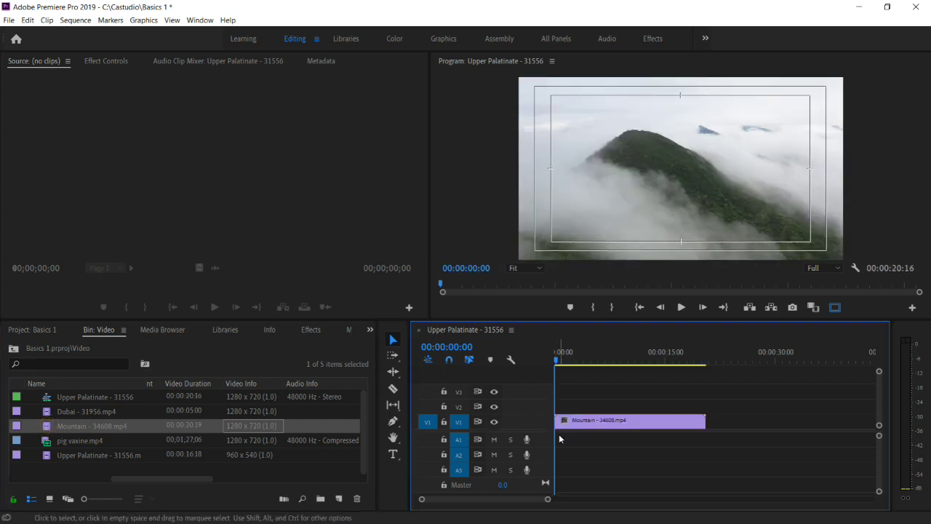
pyautogui.click(581, 360)
pyautogui.click(653, 357)
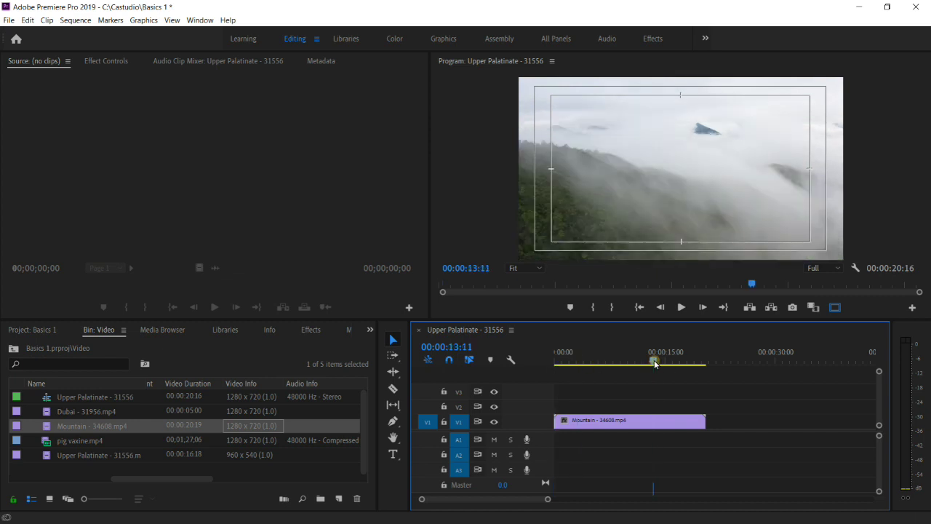
pyautogui.press('Home')
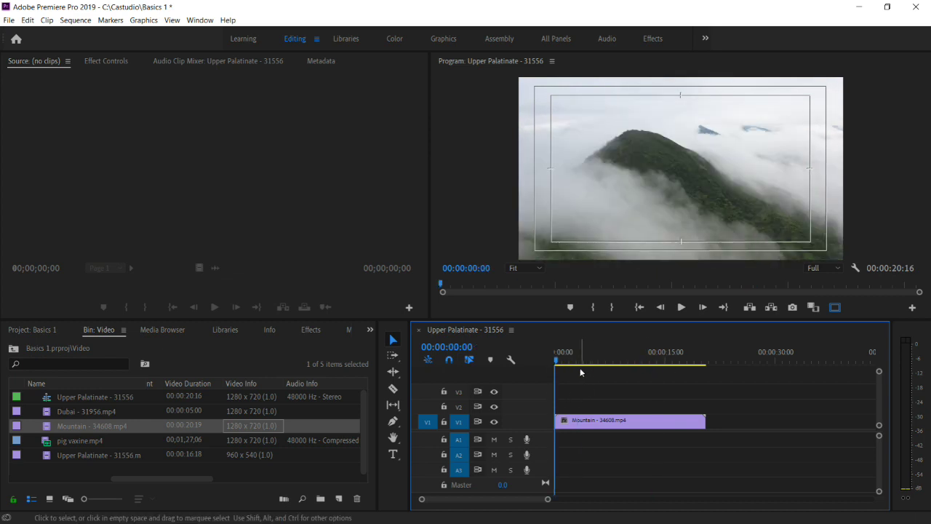
pyautogui.press('space')
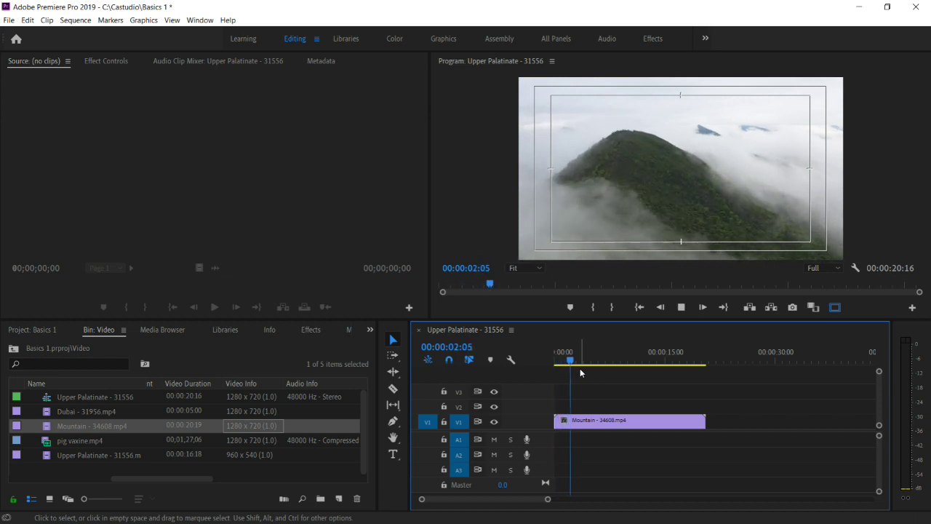
pyautogui.press('space')
pyautogui.moveTo(576, 359); pyautogui.dragTo(599, 376)
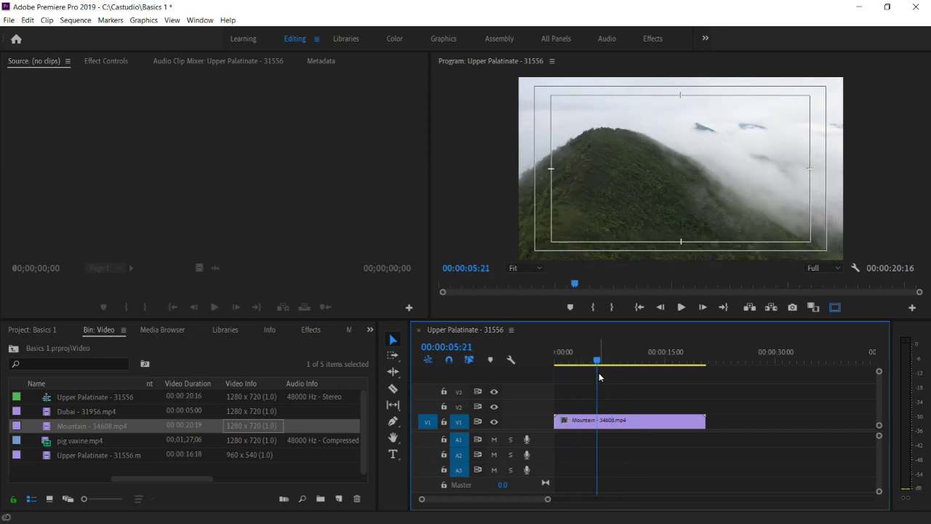
# Expand all tracks in the Upper Palatinate - 31556 timeline
pyautogui.moveTo(547, 500); pyautogui.dragTo(632, 507)
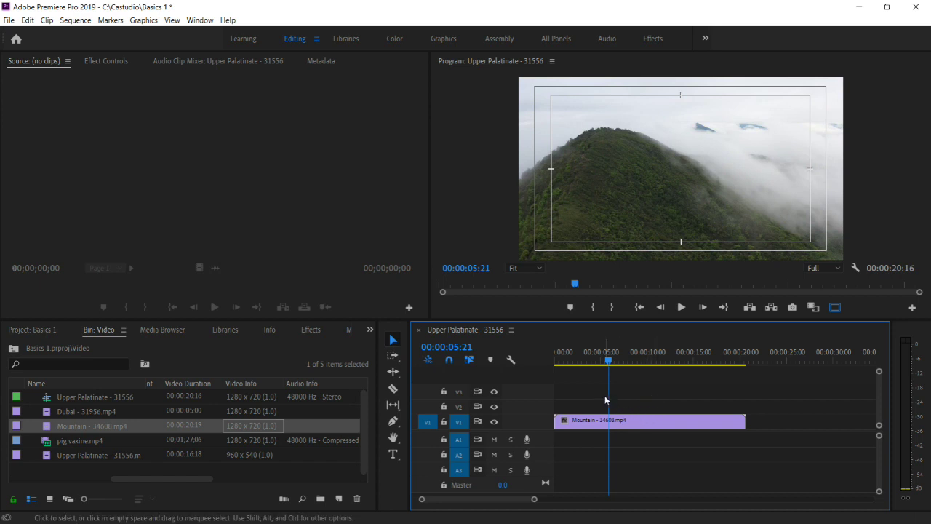
pyautogui.click(512, 360)
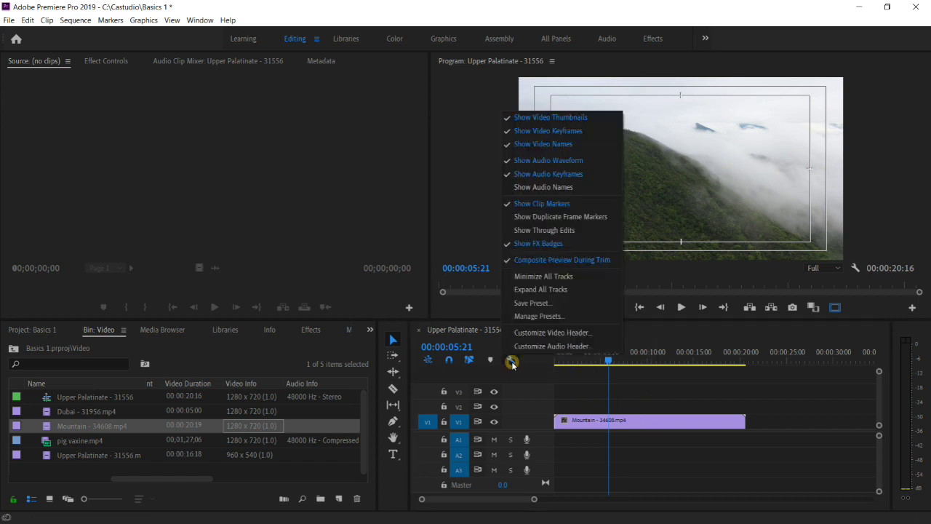
pyautogui.click(539, 290)
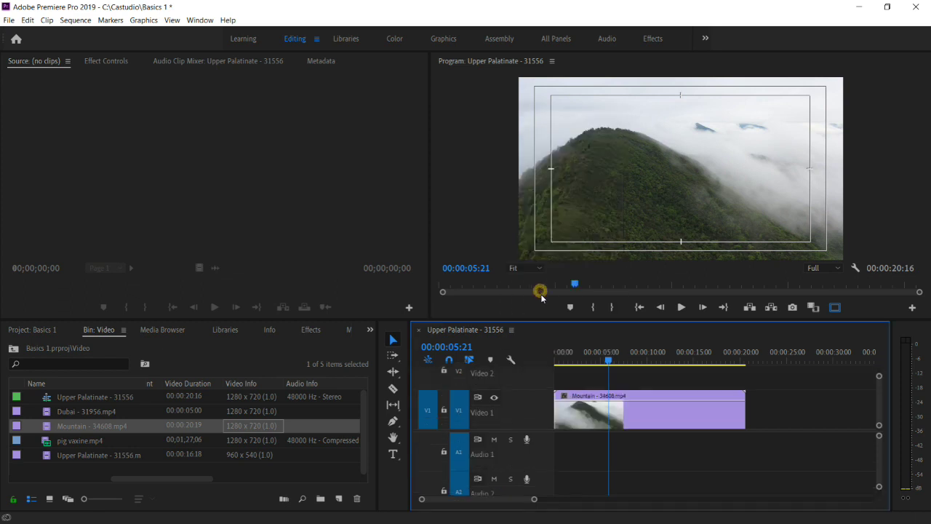
pyautogui.moveTo(608, 361); pyautogui.dragTo(592, 377)
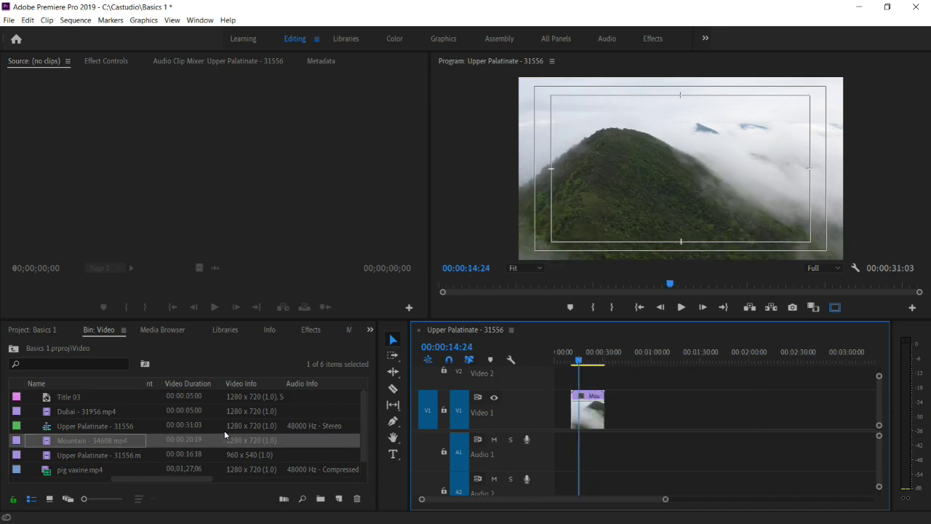
# Add the bin items from Dubai - 31956.mp4 through pig vaxine.mp4 to Video 1 from about 00:00:54:04 and scrub the added clips
pyautogui.click(365, 413)
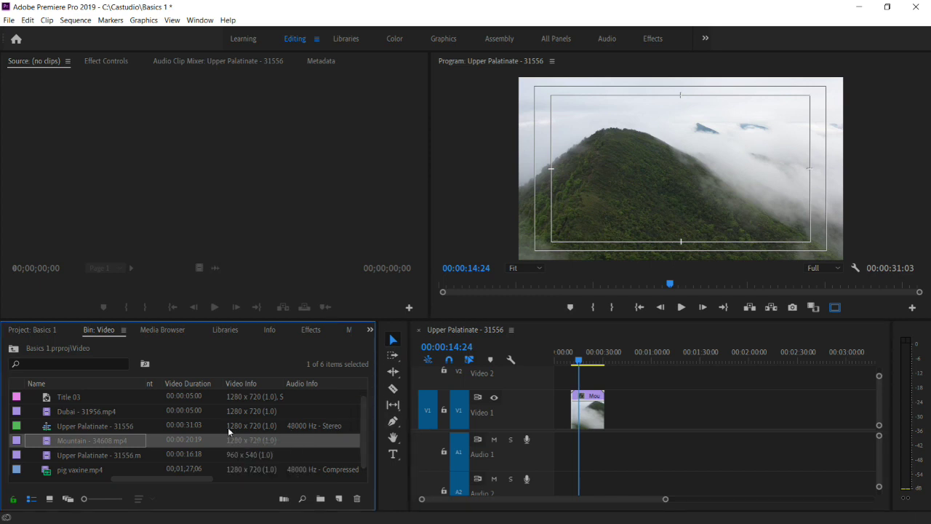
pyautogui.click(84, 410)
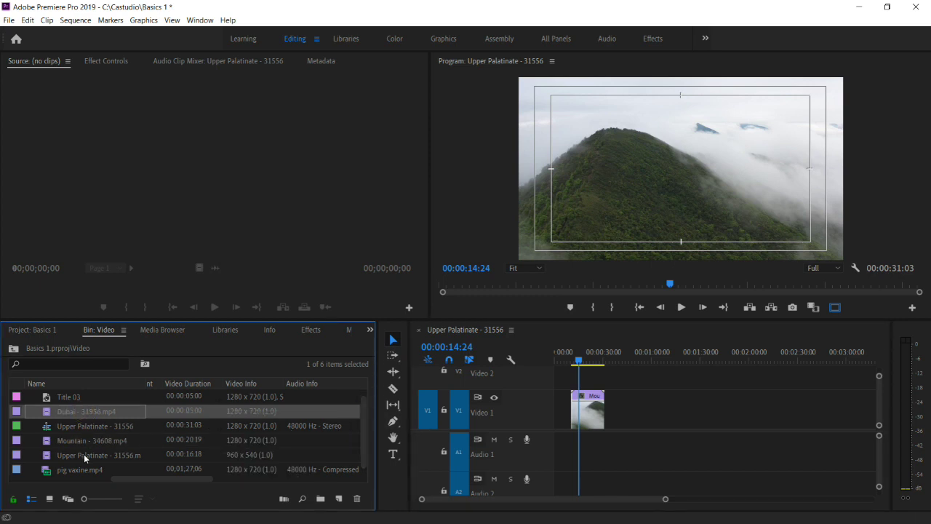
pyautogui.keyDown('shift'); pyautogui.click(84, 454); pyautogui.keyUp('shift')
pyautogui.keyDown('shift'); pyautogui.click(80, 469); pyautogui.keyUp('shift')
pyautogui.moveTo(77, 441); pyautogui.dragTo(747, 424)
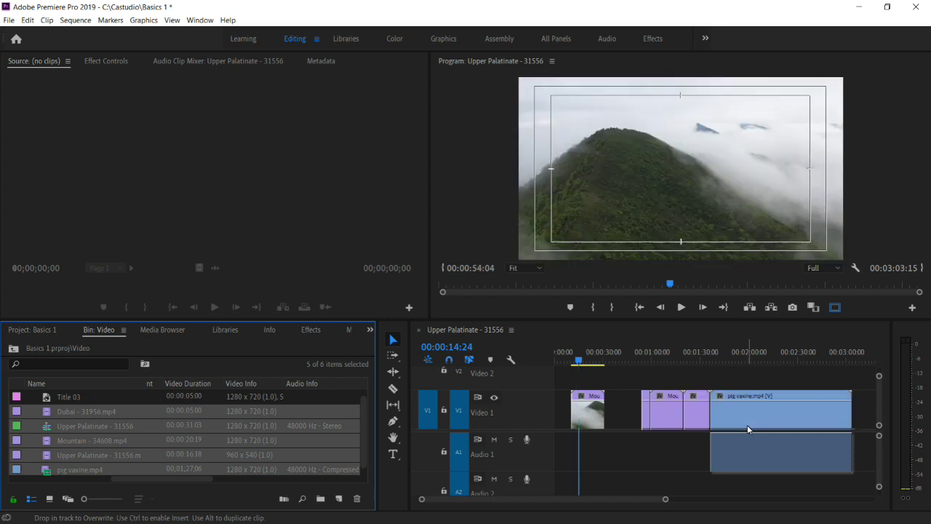
pyautogui.click(673, 361)
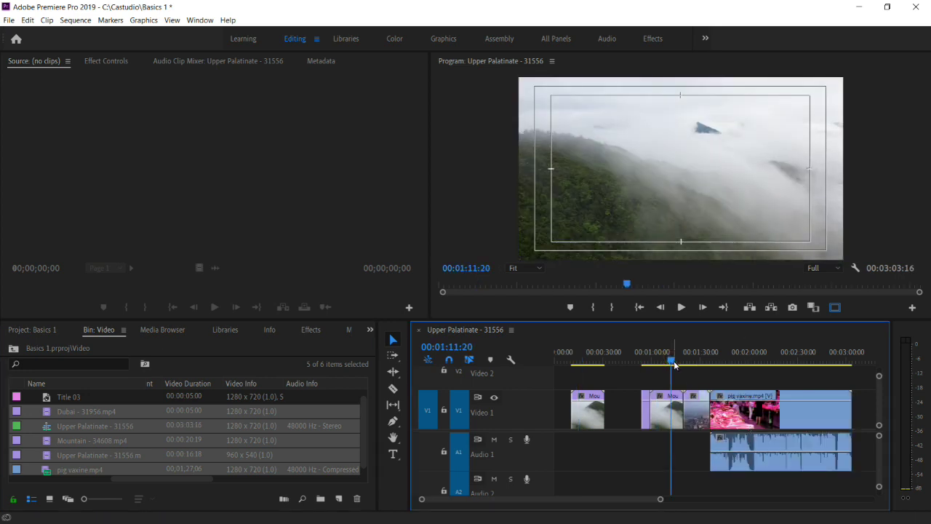
pyautogui.moveTo(674, 362); pyautogui.dragTo(674, 393)
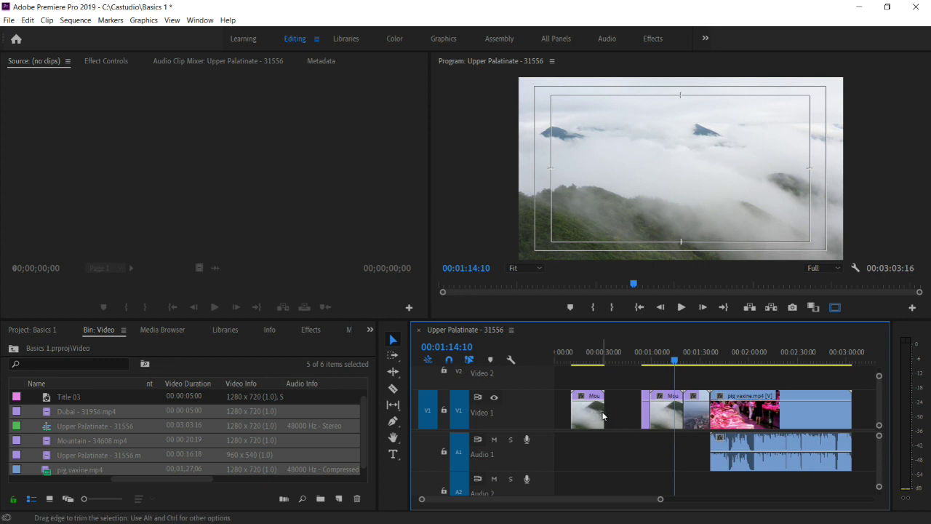
# Shorten the first Mountain clip on Video 1 by trimming a little off its start and more off its end
pyautogui.moveTo(572, 413); pyautogui.dragTo(574, 413)
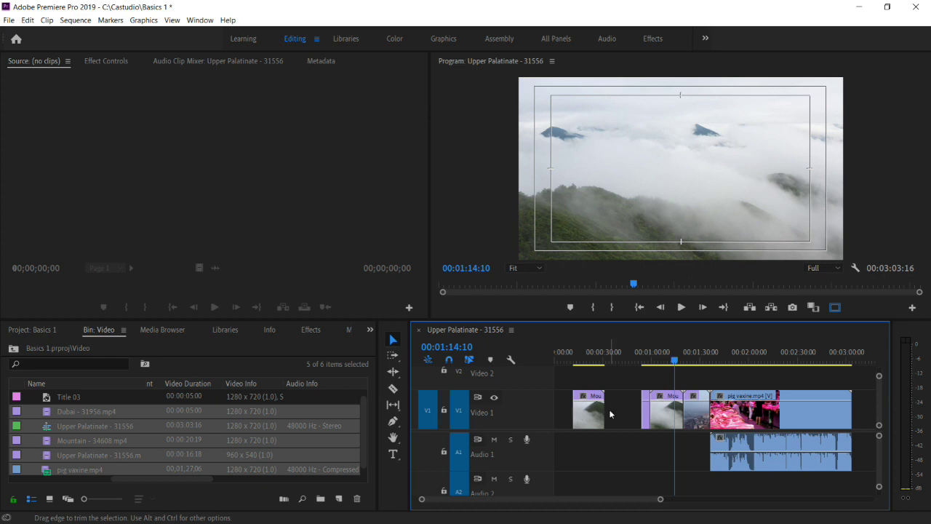
pyautogui.moveTo(604, 412); pyautogui.dragTo(576, 414)
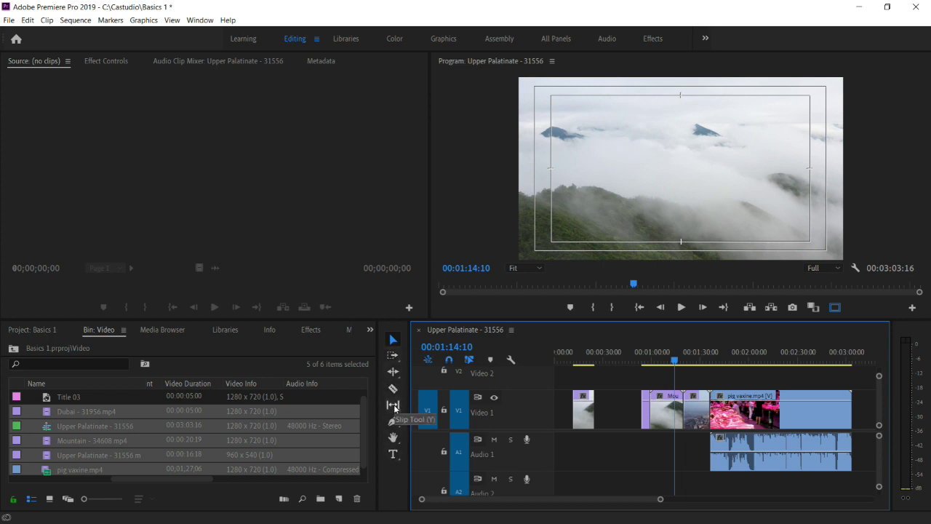
pyautogui.click(393, 343)
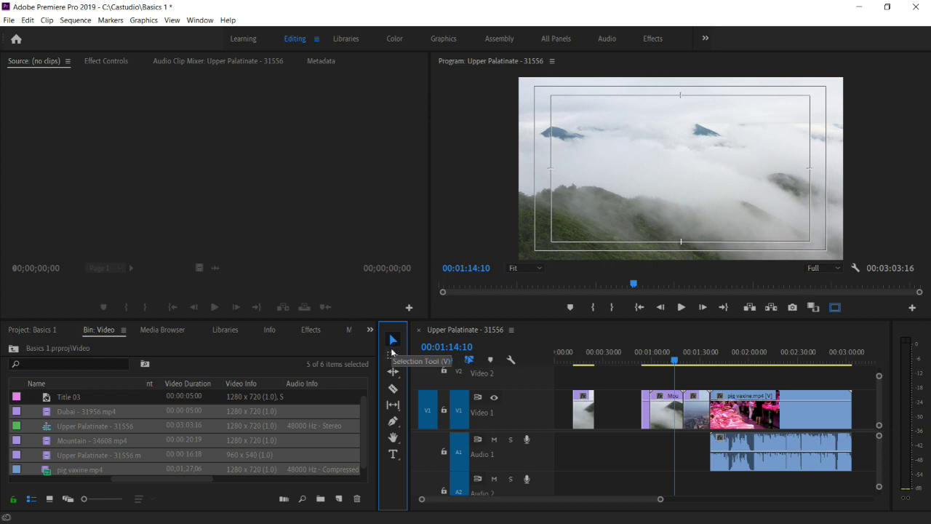
# Cut the second Mountain clip at two points with the Razor tool and delete the middle piece
pyautogui.click(394, 390)
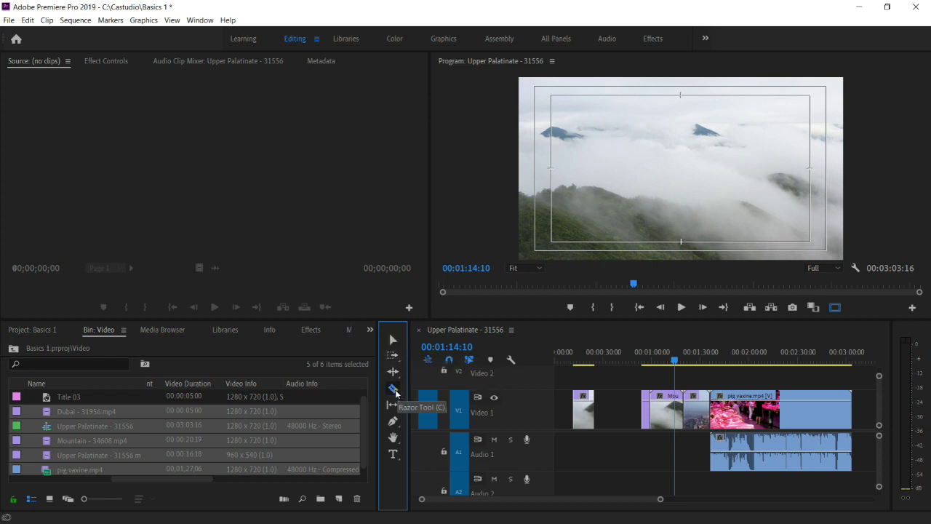
pyautogui.click(658, 422)
pyautogui.click(672, 423)
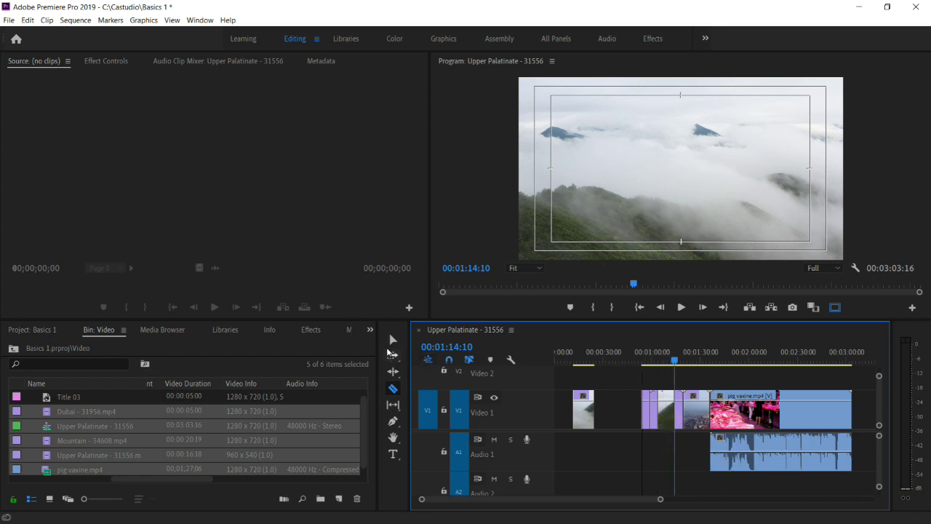
pyautogui.click(389, 340)
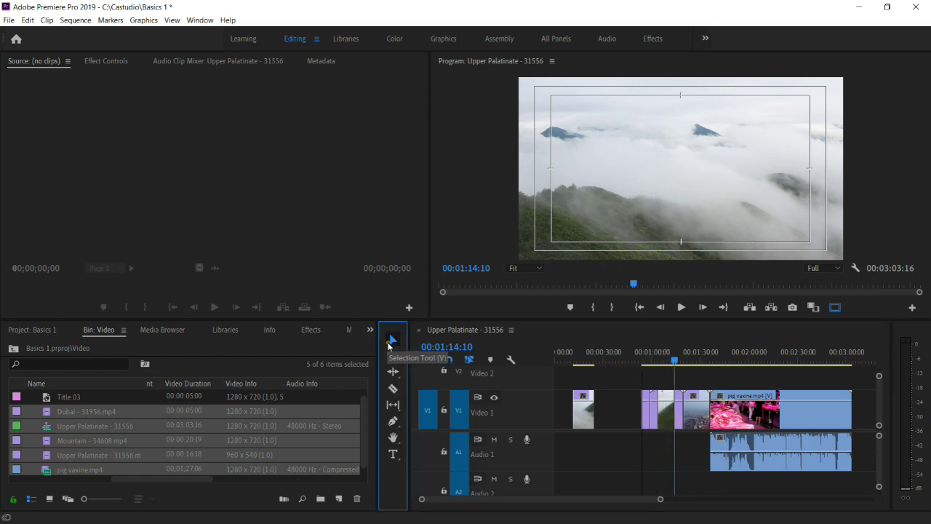
pyautogui.click(666, 413)
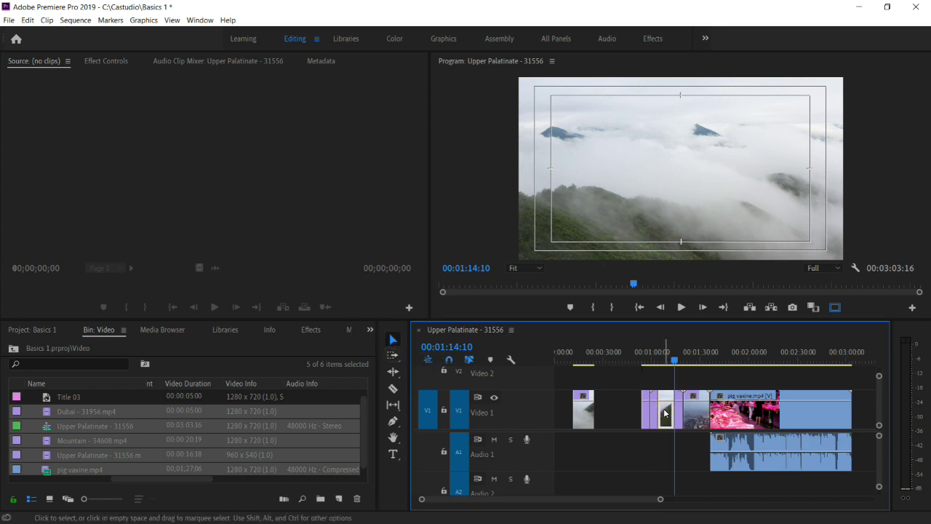
pyautogui.press('Delete')
pyautogui.moveTo(675, 361); pyautogui.dragTo(653, 371)
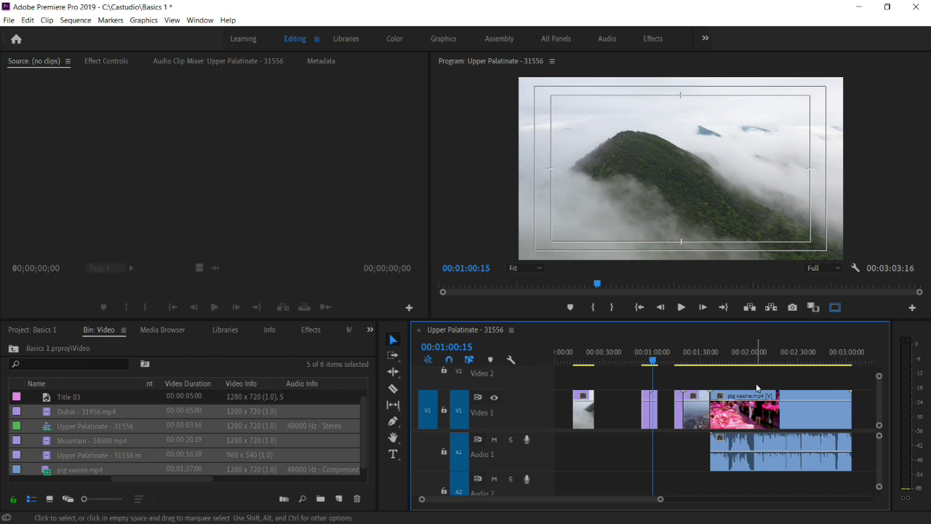
# Try closing the gap by moving all the clips after it against the preceding Mountain piece, and undo the move
pyautogui.moveTo(860, 389); pyautogui.dragTo(674, 503)
pyautogui.moveTo(749, 413); pyautogui.dragTo(732, 409)
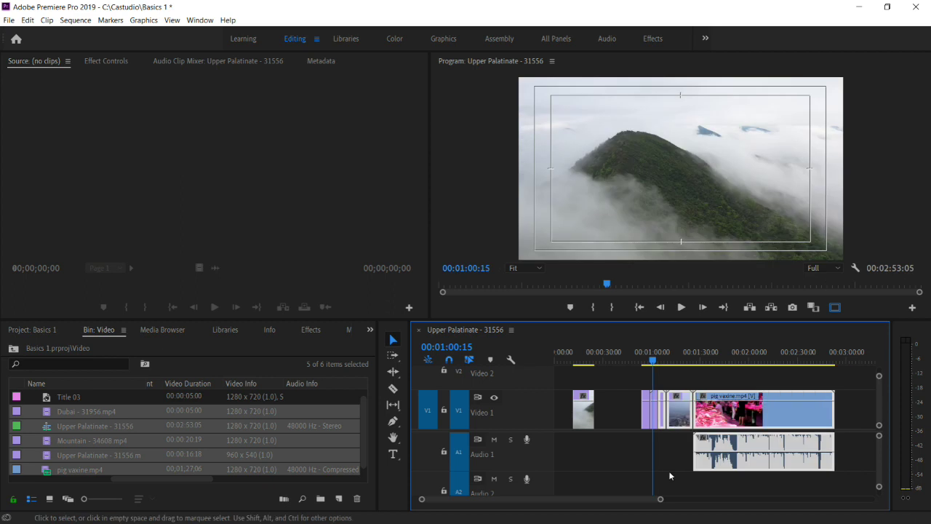
pyautogui.hotkey('ctrl', 'z')
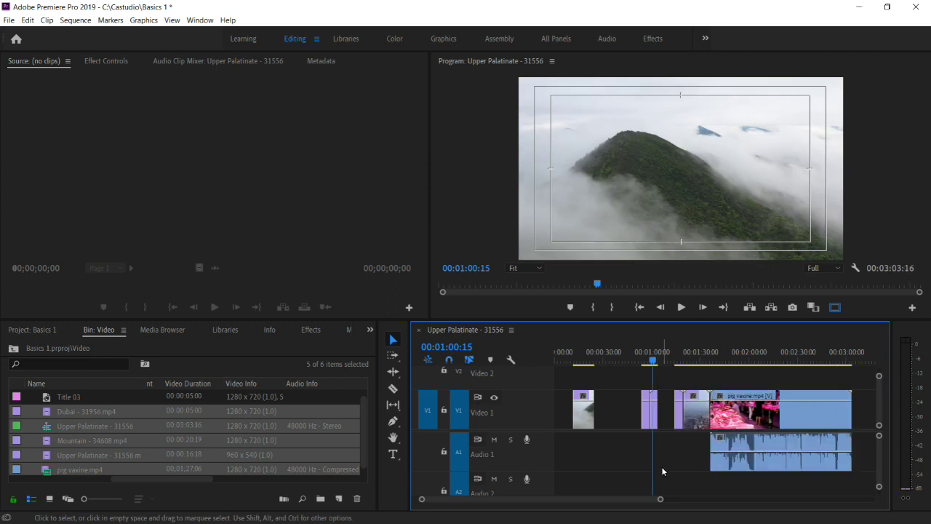
# Ripple delete the gap inside the second Mountain clip and the gap after the first Mountain clip
pyautogui.rightClick(664, 410)
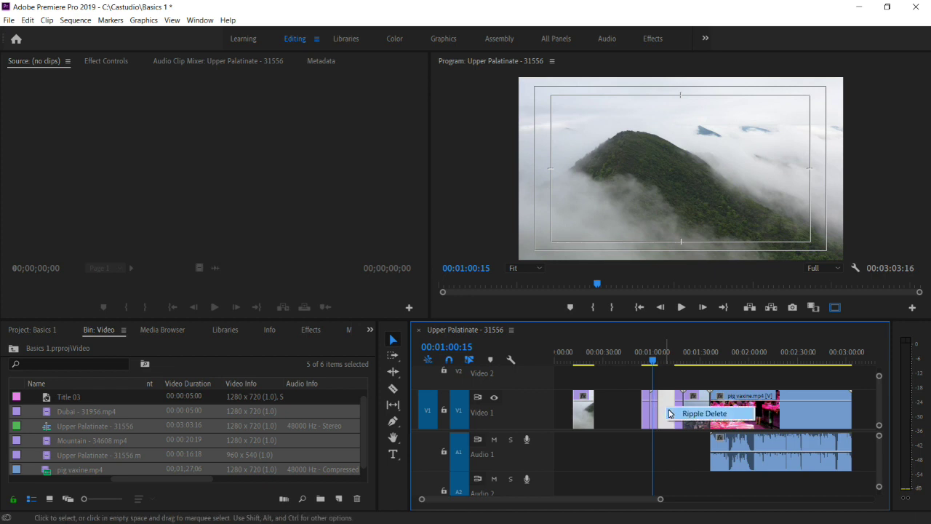
pyautogui.click(673, 415)
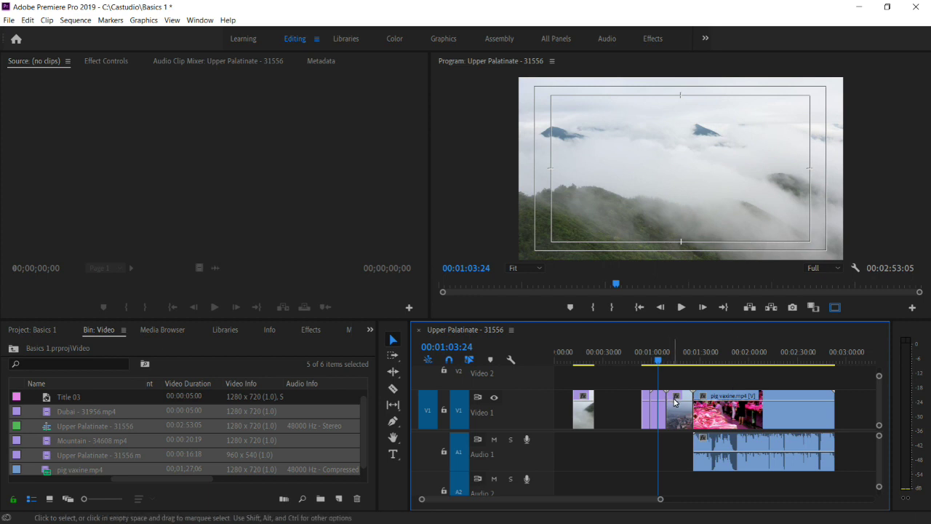
pyautogui.rightClick(612, 410)
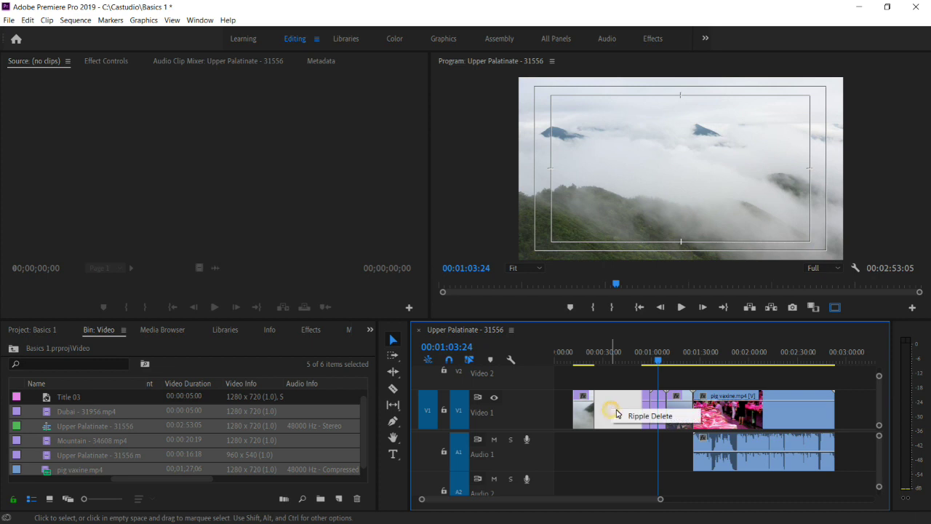
pyautogui.click(640, 416)
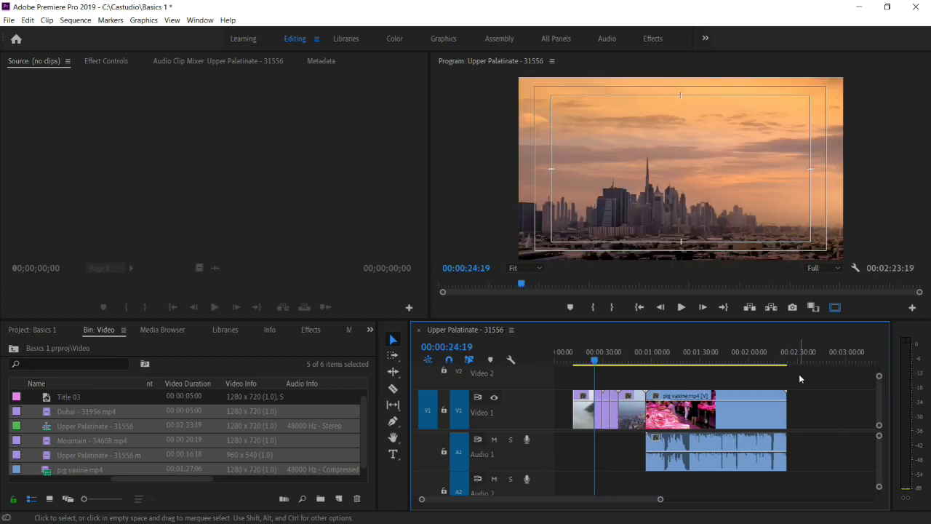
pyautogui.moveTo(795, 401); pyautogui.dragTo(571, 482)
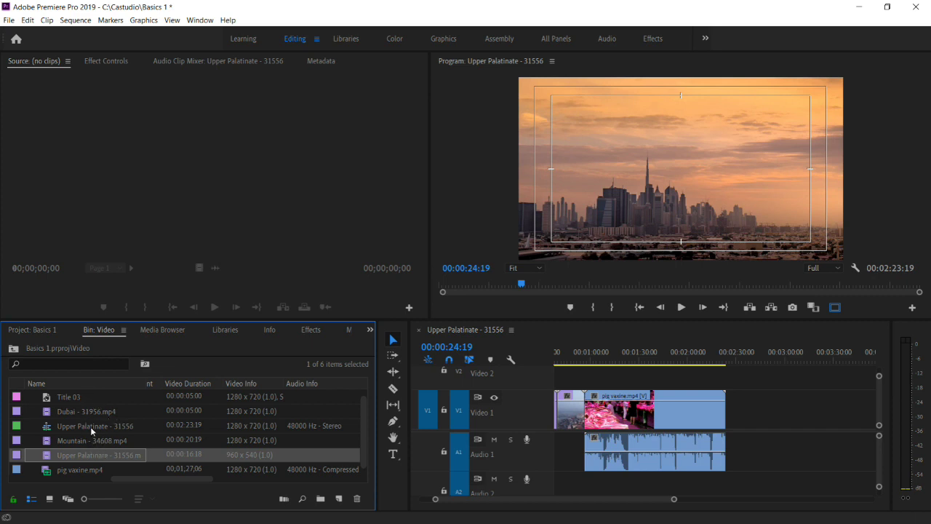
# Open Upper Palatinate - 31556.mp4 in the Source monitor and mark an in-to-out range of about 00:00:05:18 during playback
pyautogui.doubleClick(49, 457)
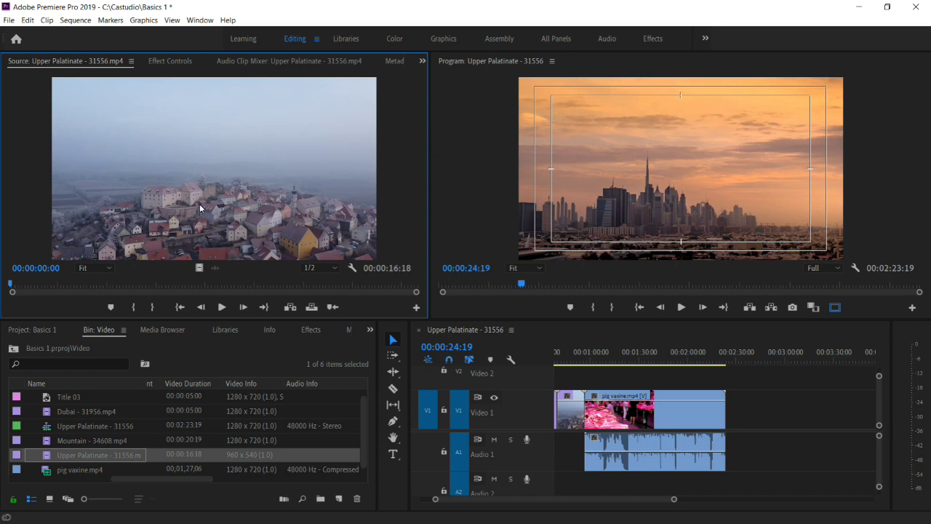
pyautogui.press('space')
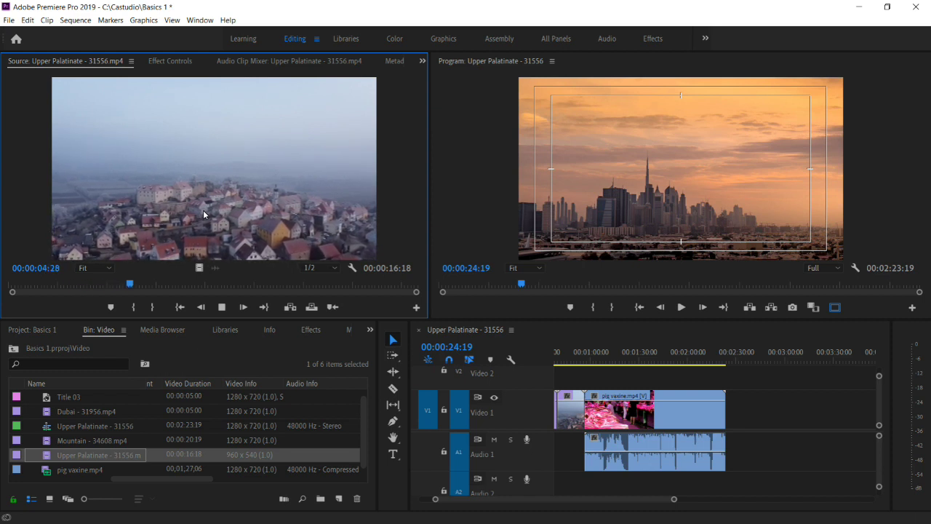
pyautogui.press('i')
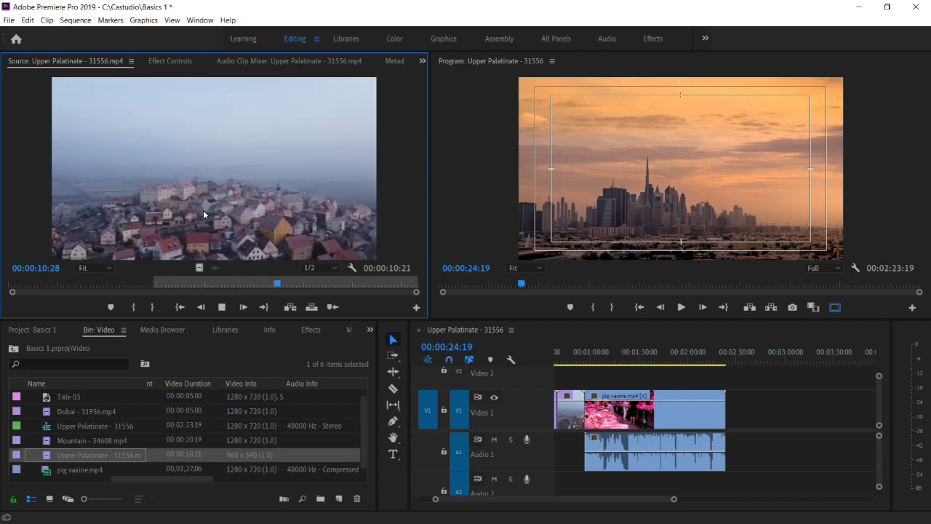
pyautogui.press('o')
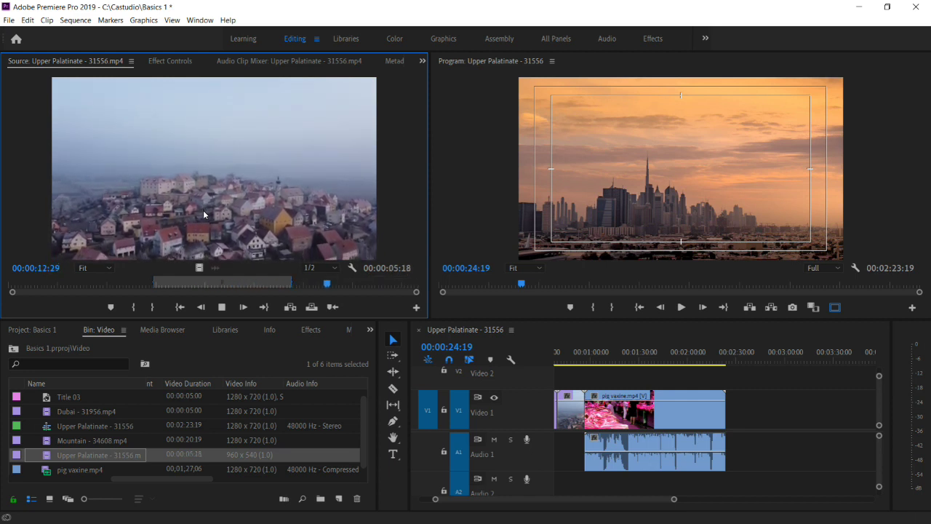
pyautogui.press('space')
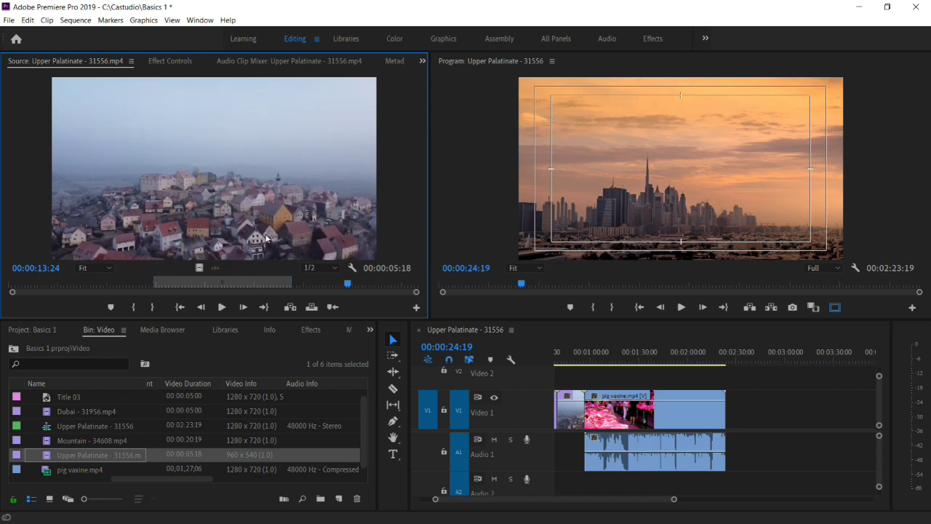
# Place the marked Upper Palatinate source range on Video 1 beyond the pig vaxine clip, leaving a gap, and view it at 00:02:42:01
pyautogui.moveTo(629, 355); pyautogui.dragTo(759, 391)
pyautogui.click(758, 360)
pyautogui.moveTo(759, 363); pyautogui.dragTo(757, 364)
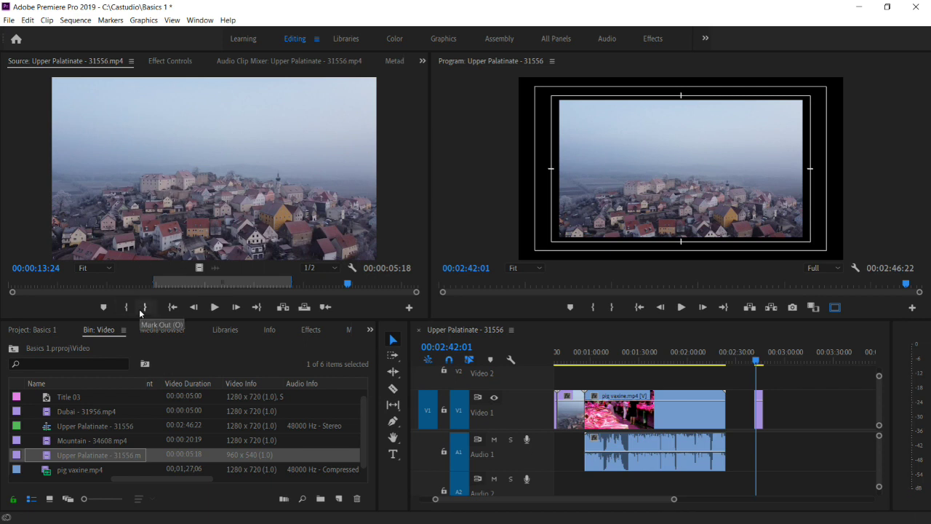
# Add the Go to Next Marker control to the end of the Source monitor's transport controls
pyautogui.click(408, 308)
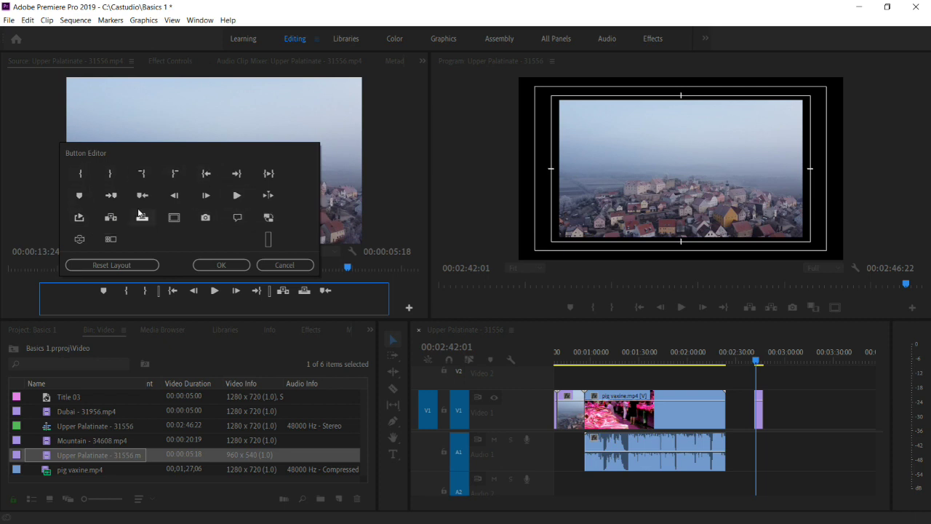
pyautogui.moveTo(111, 195); pyautogui.dragTo(350, 294)
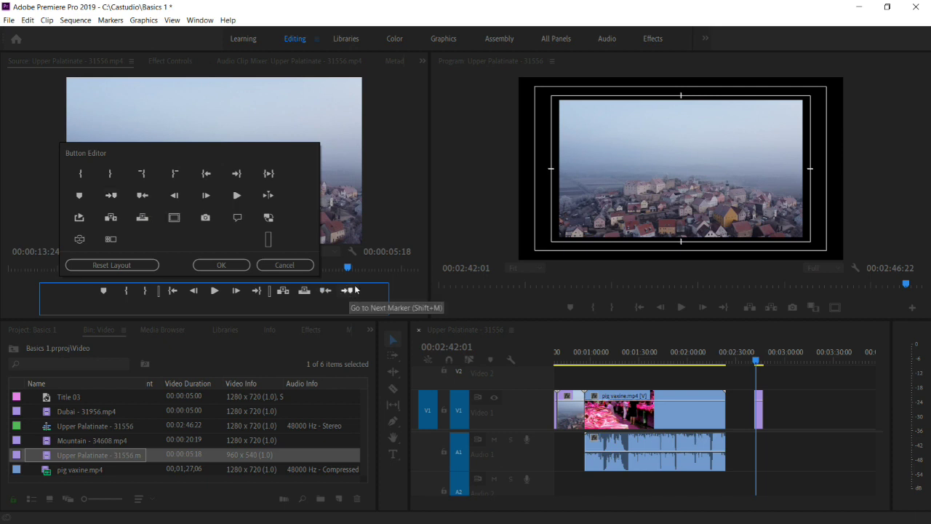
pyautogui.press('Return')
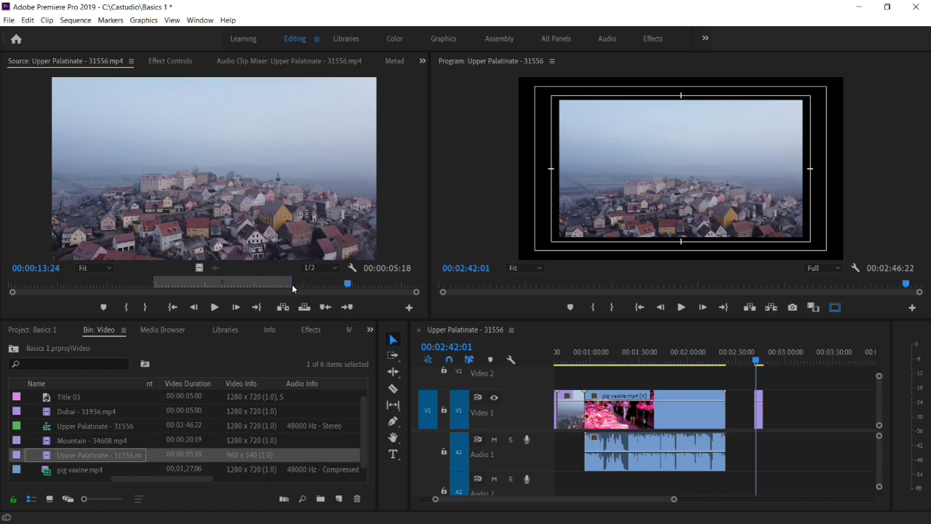
# Move the Out point of the Upper Palatinate source range earlier and shift the shortened range later in the clip
pyautogui.moveTo(294, 289); pyautogui.dragTo(200, 290)
pyautogui.moveTo(178, 293); pyautogui.dragTo(247, 297)
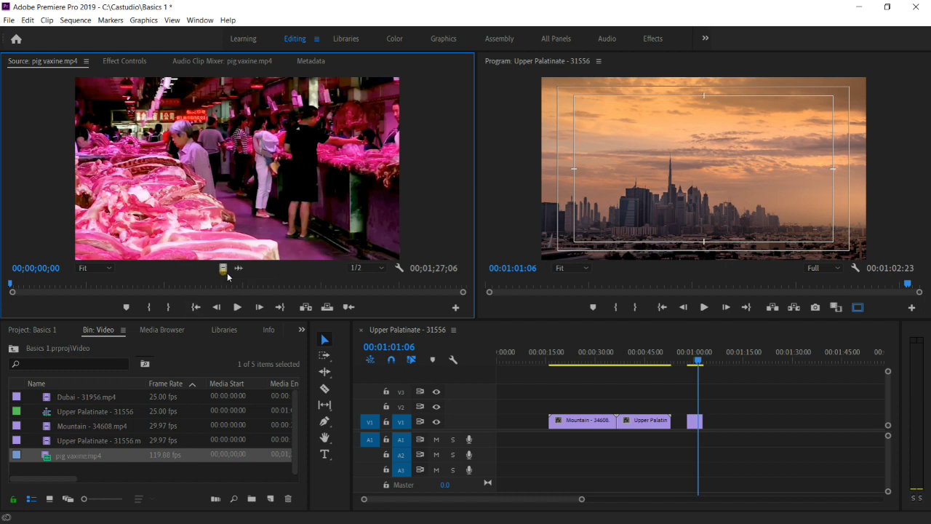
# Add only the video of pig vaxine.mp4 to V1 after the last clip, and only its audio to A1 directly beneath it
pyautogui.moveTo(223, 267); pyautogui.dragTo(717, 430)
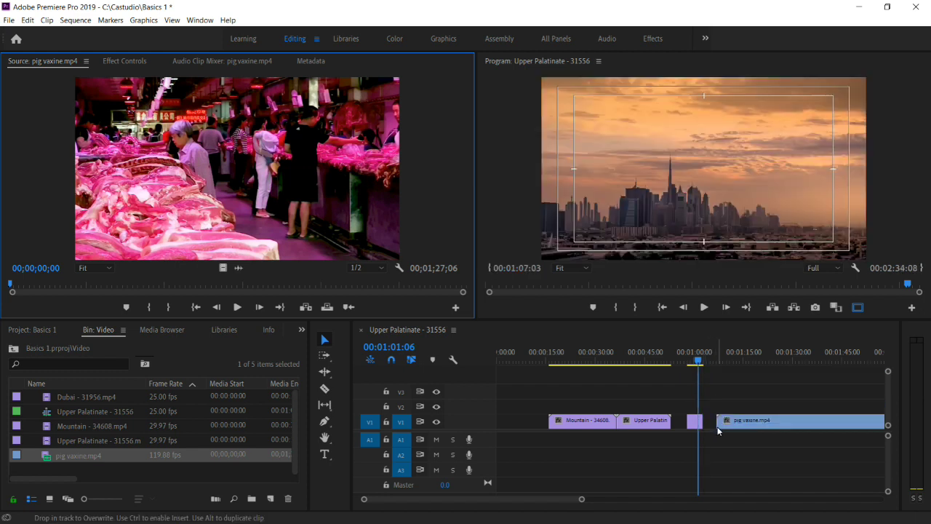
pyautogui.moveTo(736, 364); pyautogui.dragTo(741, 363)
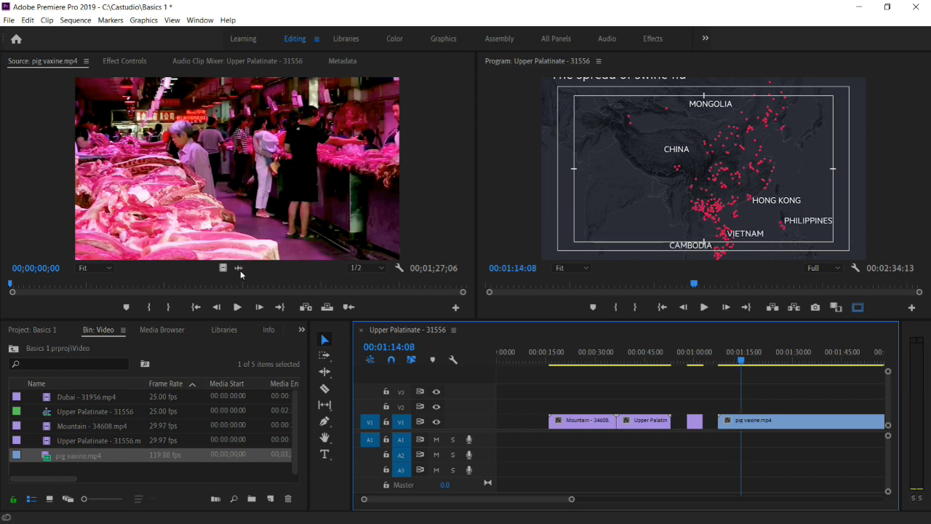
pyautogui.moveTo(239, 268); pyautogui.dragTo(725, 440)
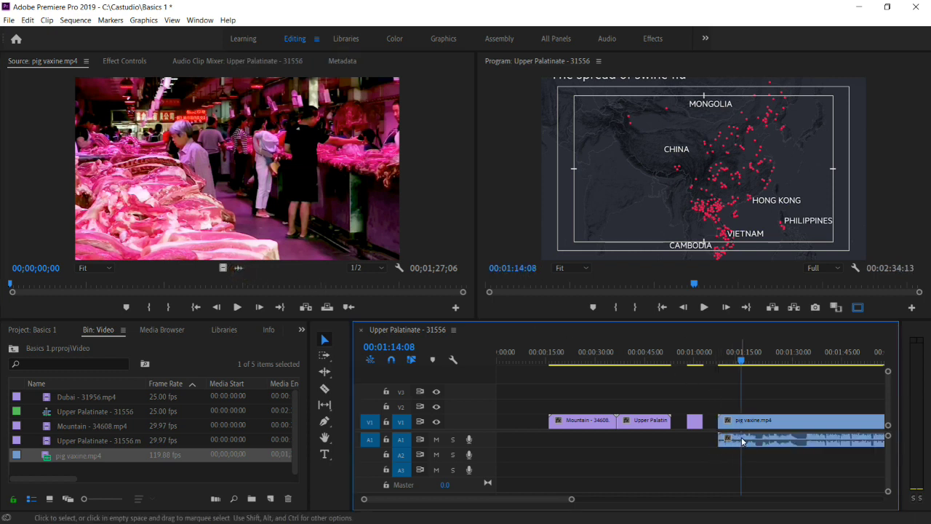
pyautogui.click(749, 441)
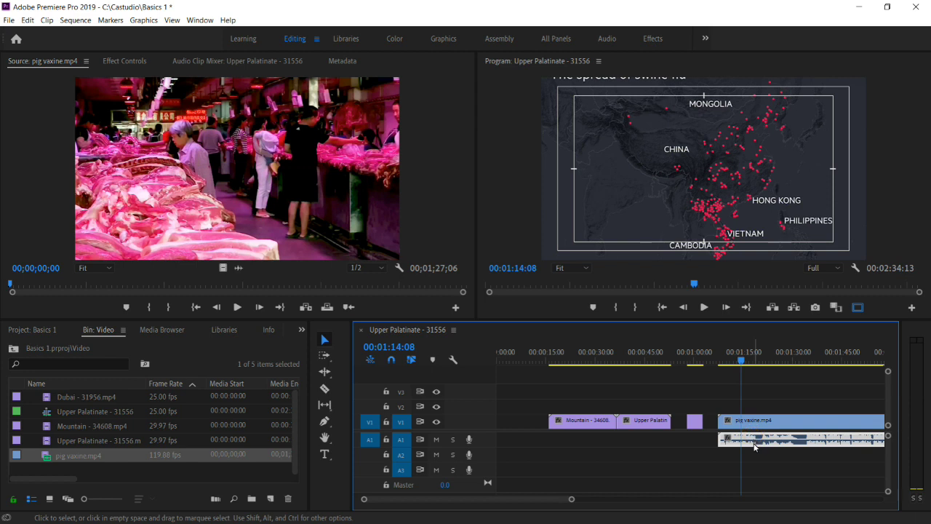
# Preview the Mountain and Upper Palatinate clips at several points in the sequence, finishing at 00:00:26:05 in the Mountain clip
pyautogui.click(592, 359)
pyautogui.press('space')
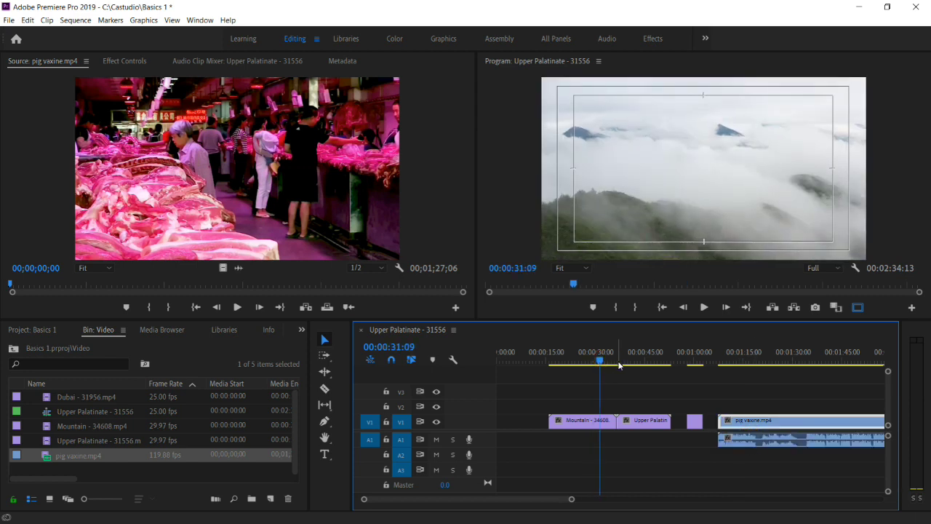
pyautogui.click(632, 359)
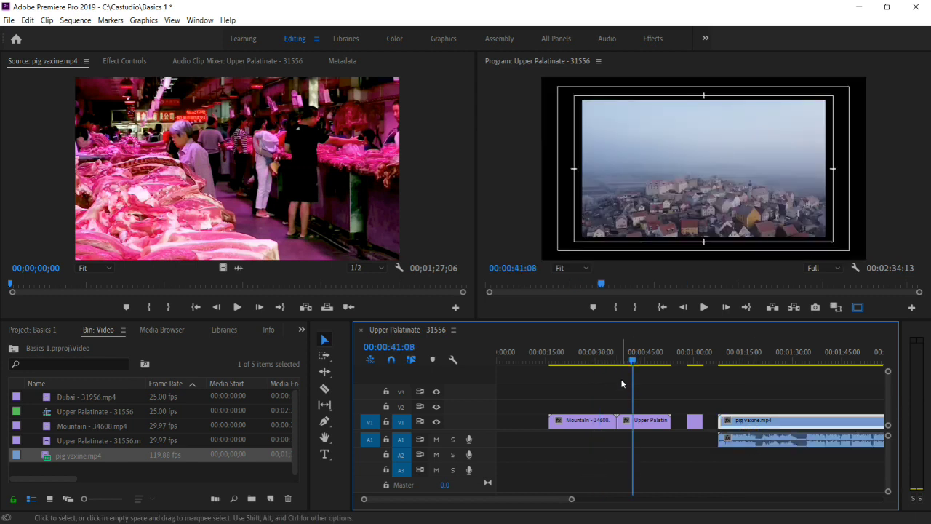
pyautogui.click(584, 355)
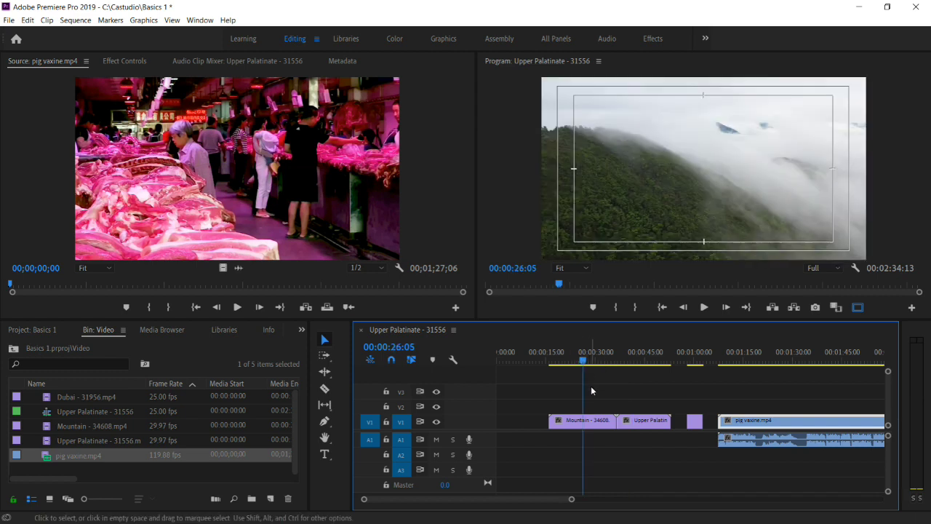